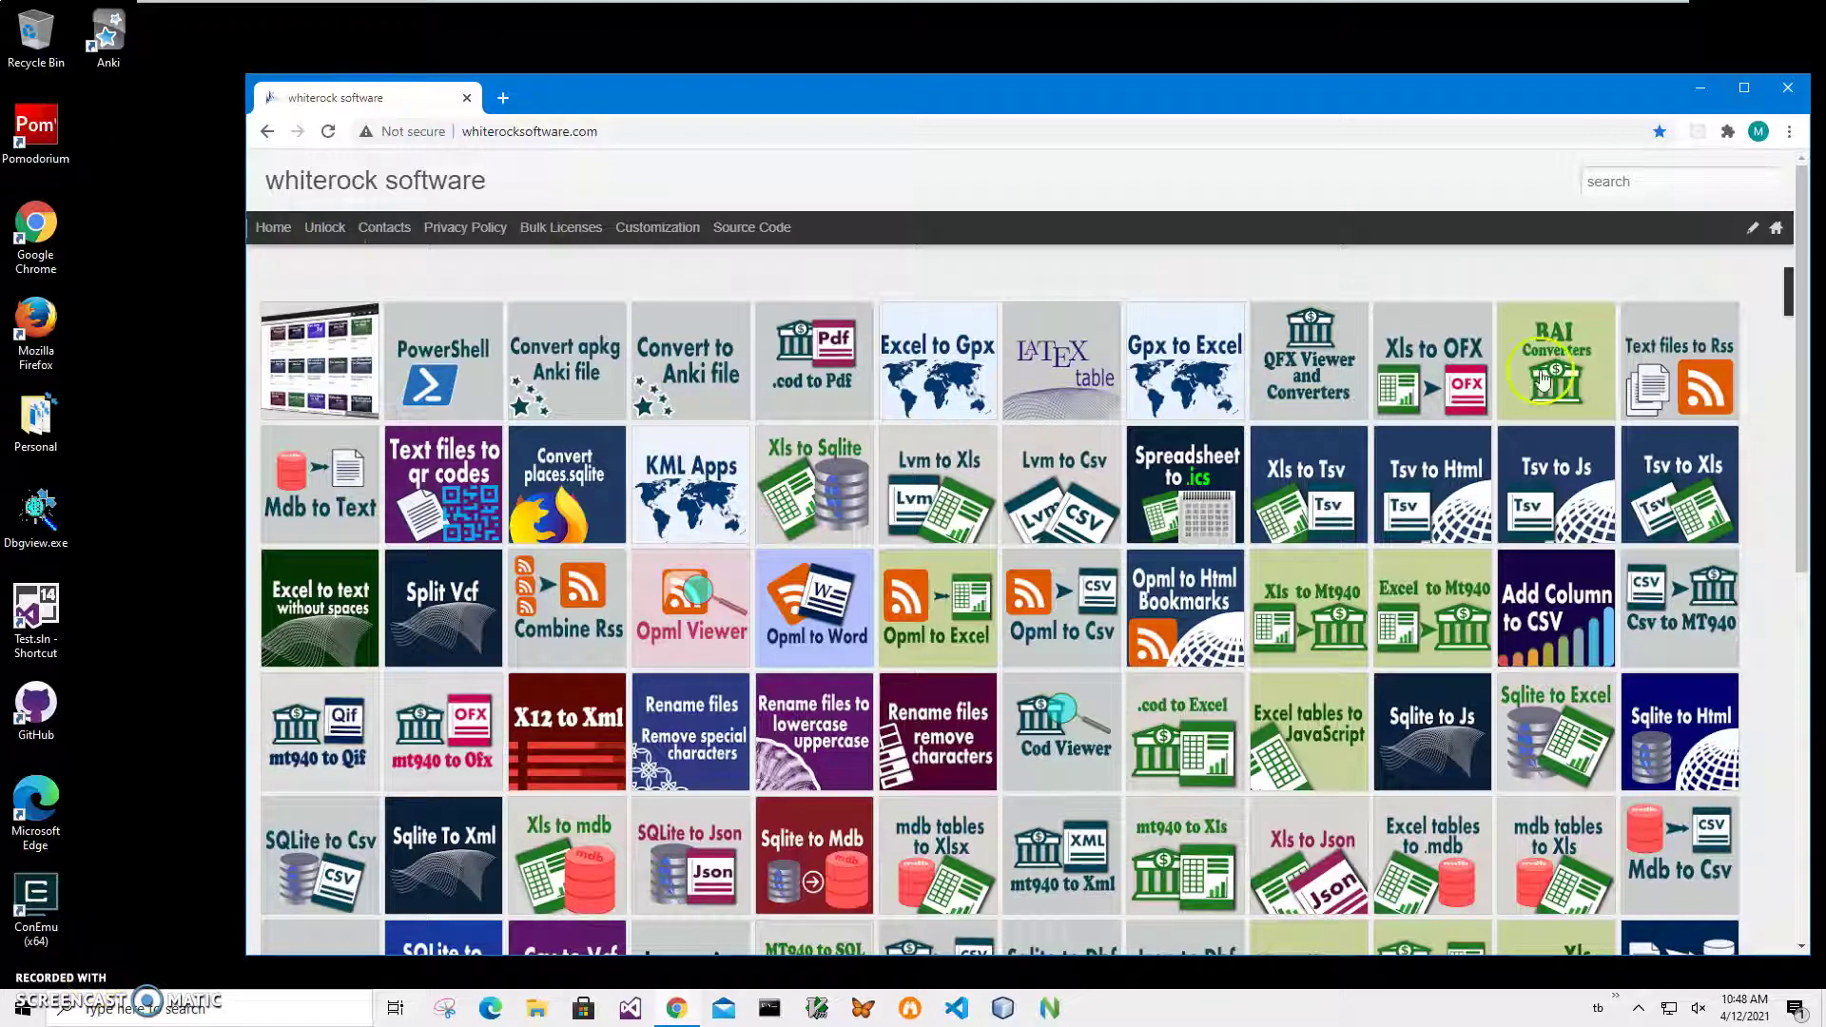
# Search the whiterock software site for 'anki' and open the 'convert apkg file' post
pyautogui.moveTo(976, 98); pyautogui.dragTo(943, 82)
pyautogui.click(1603, 163)
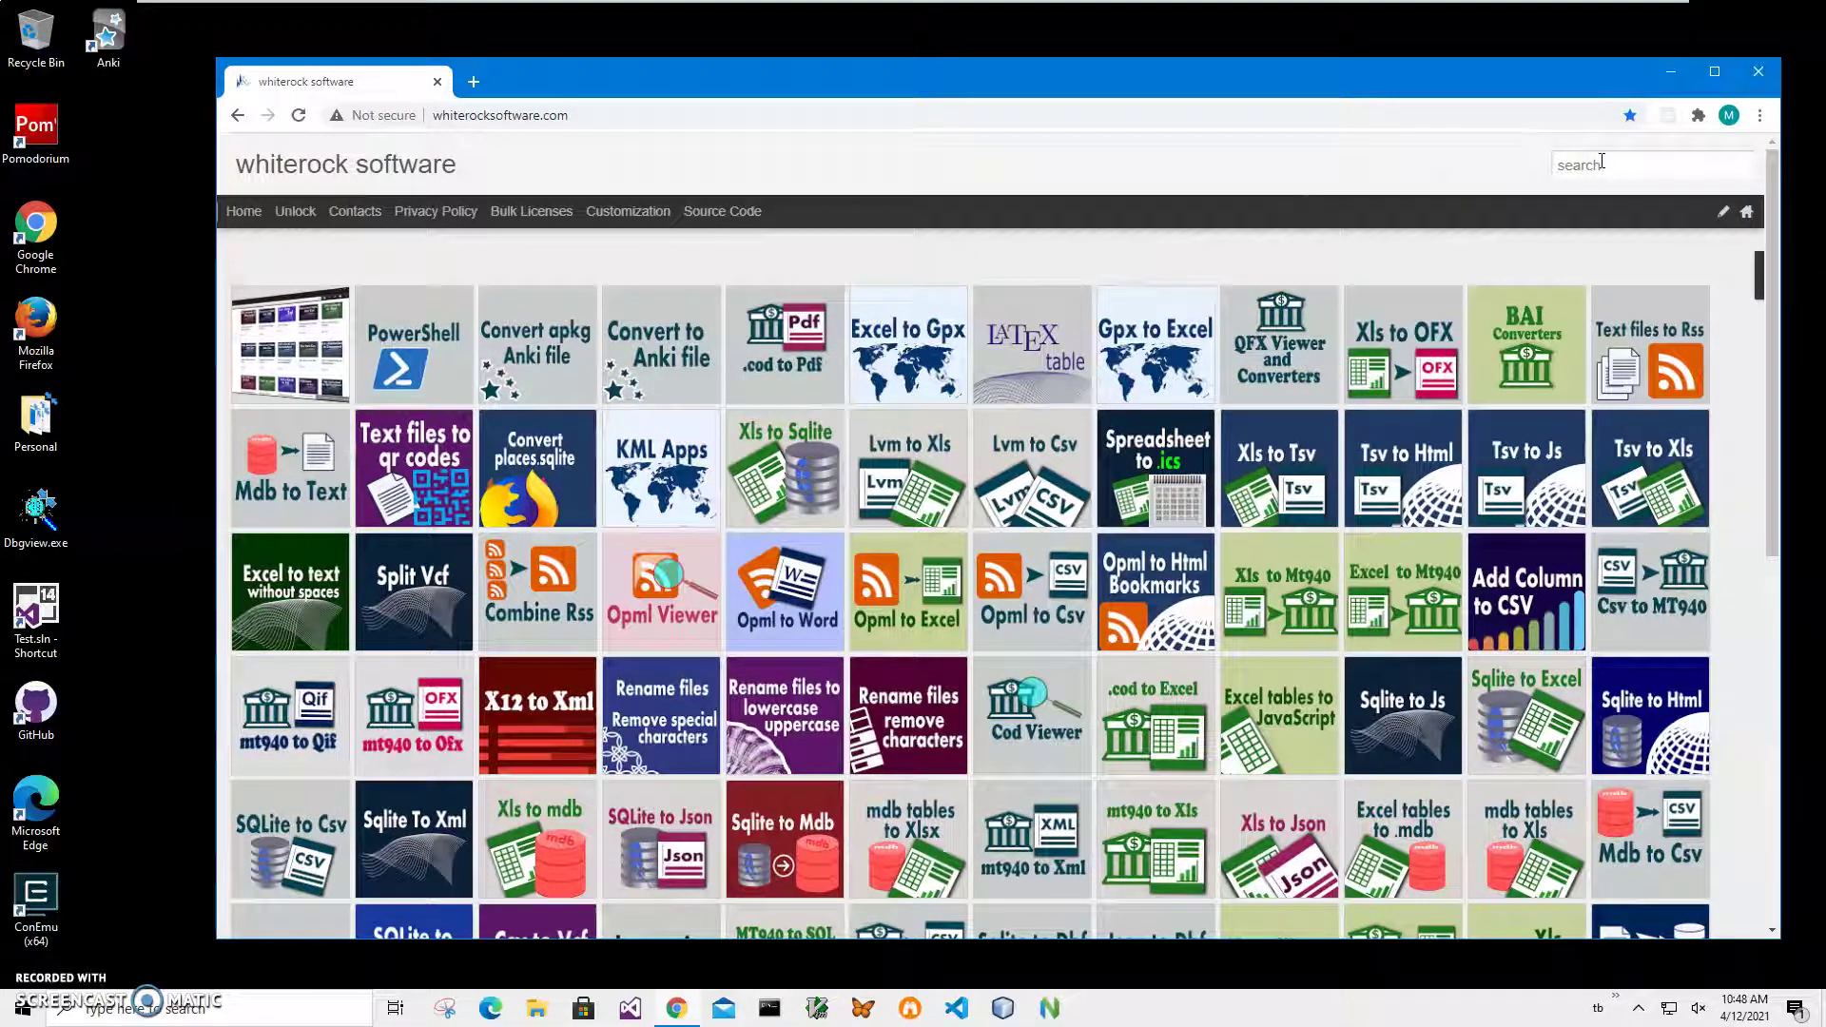
pyautogui.write('an')
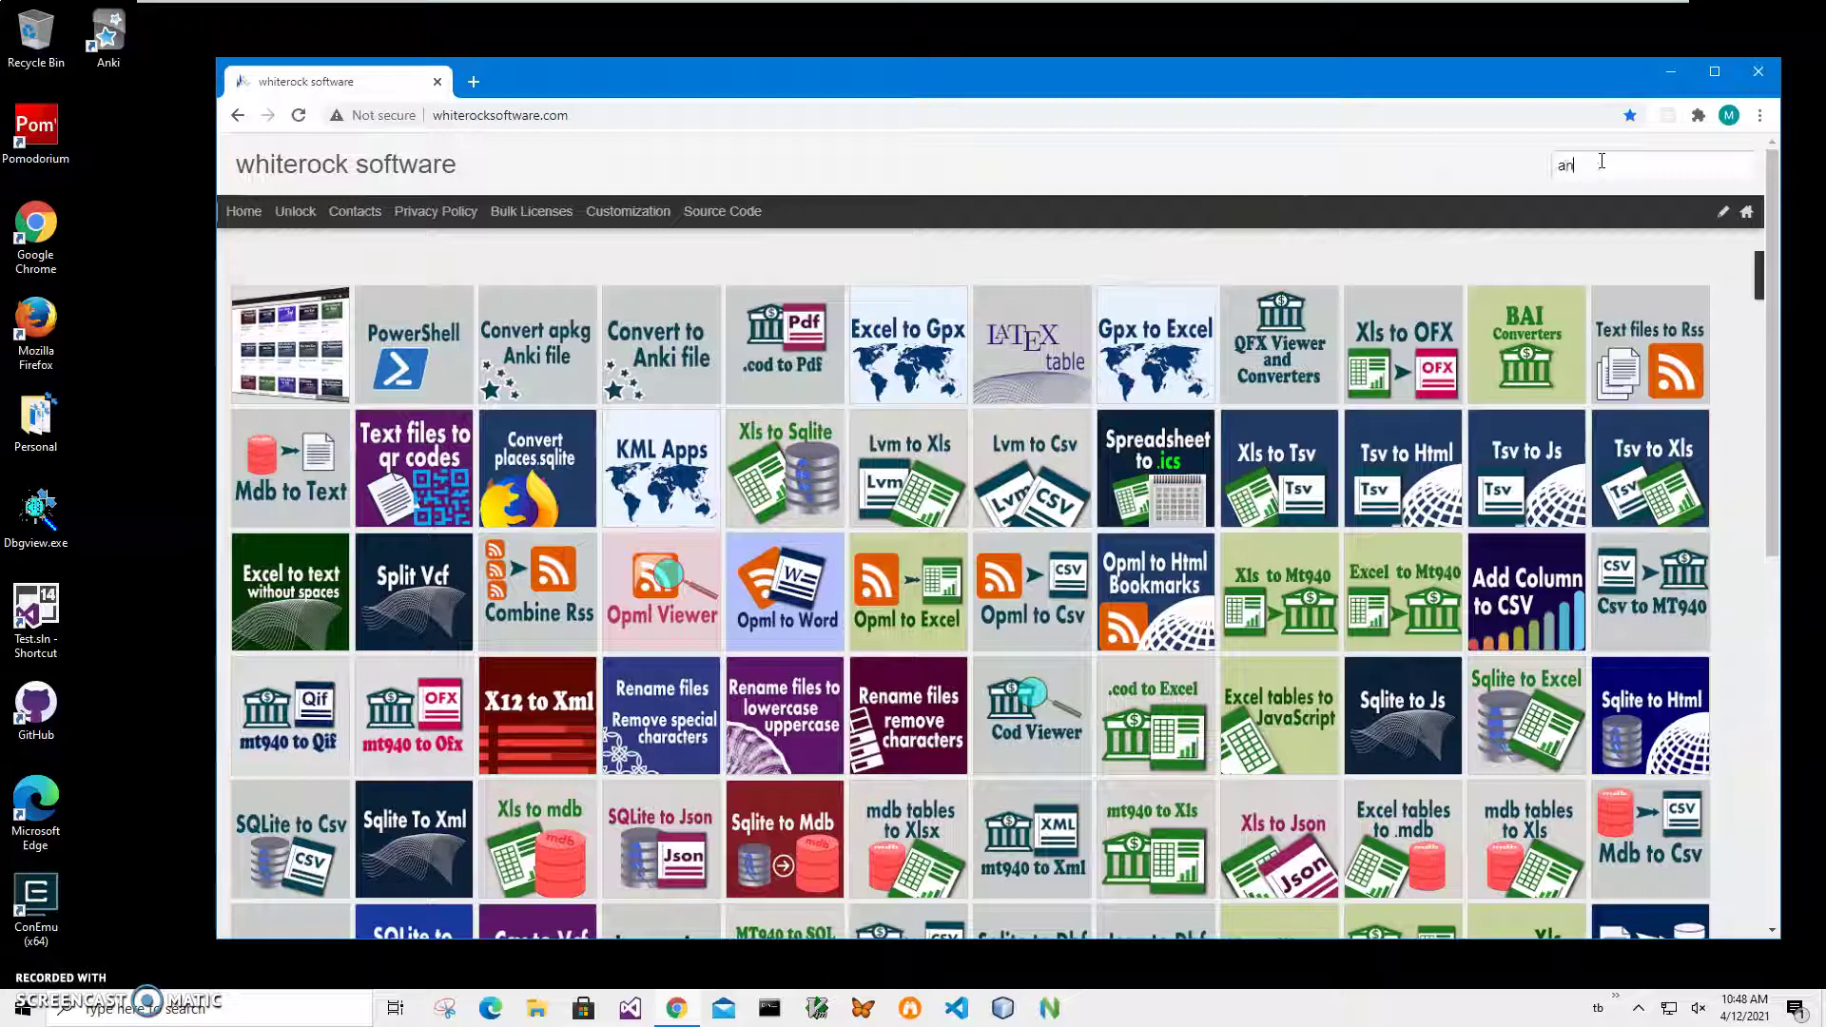
pyautogui.write('ki')
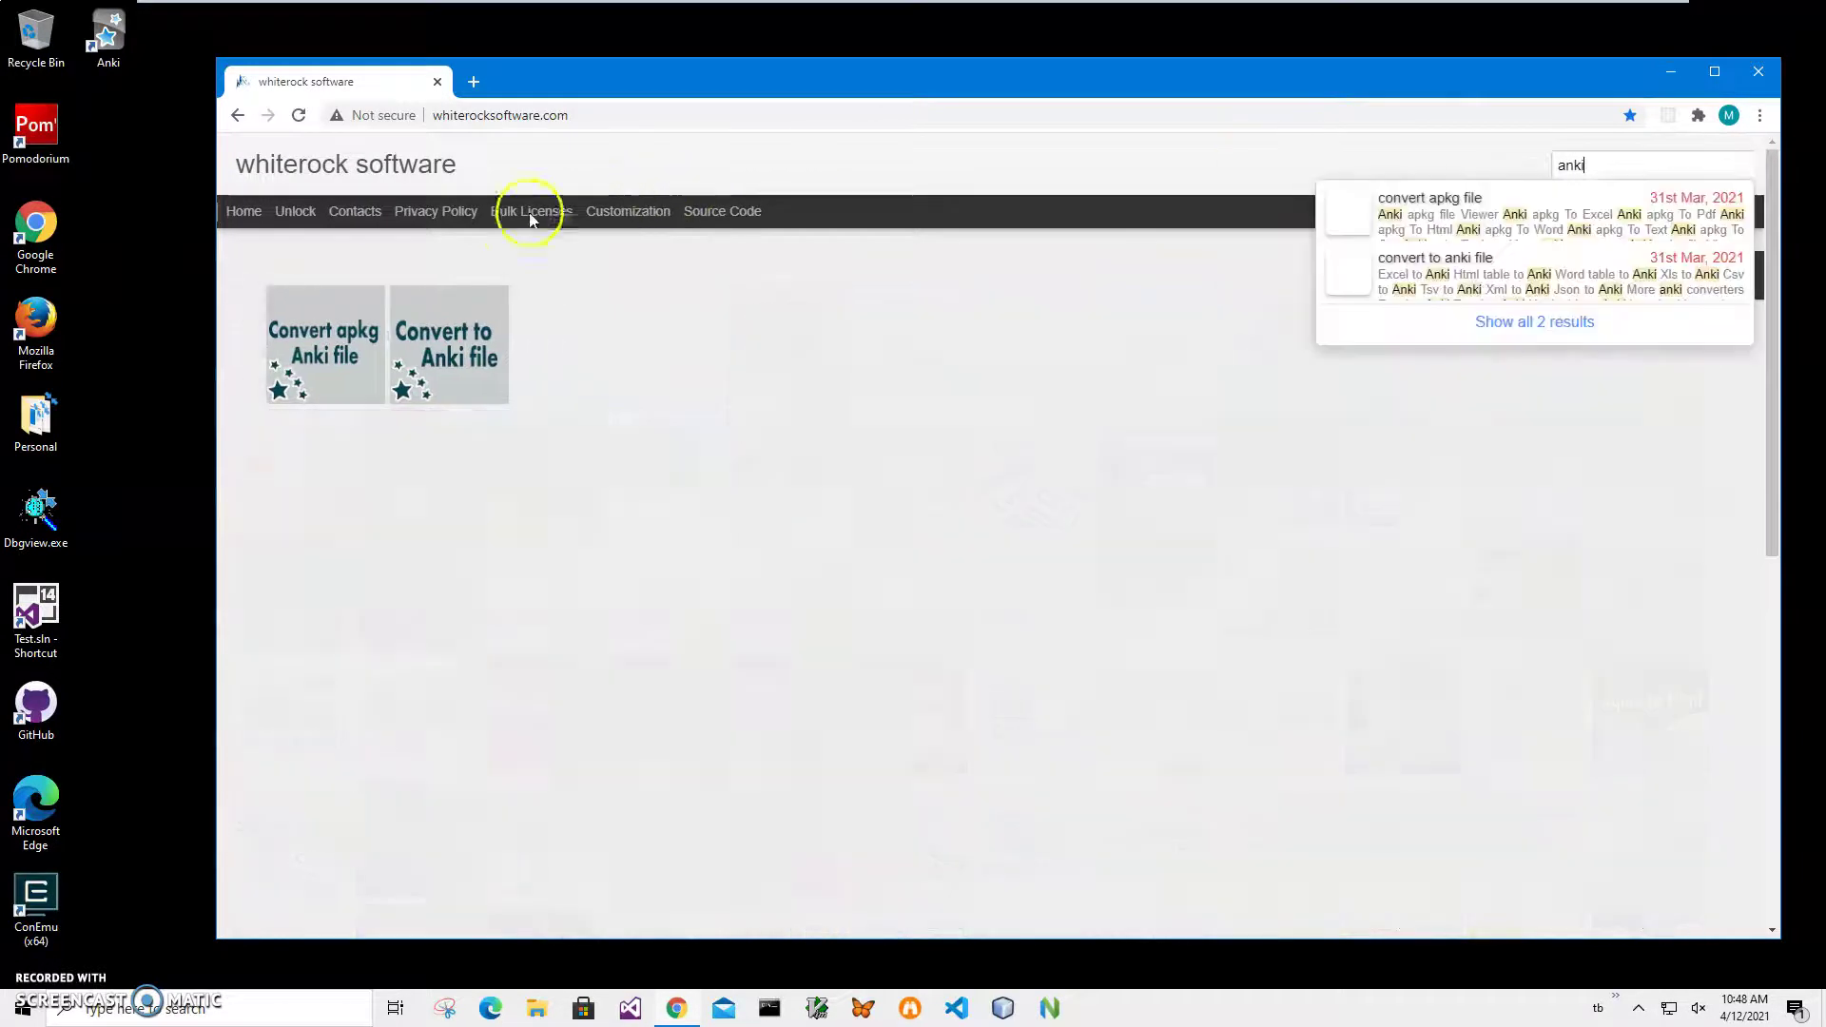
pyautogui.click(290, 322)
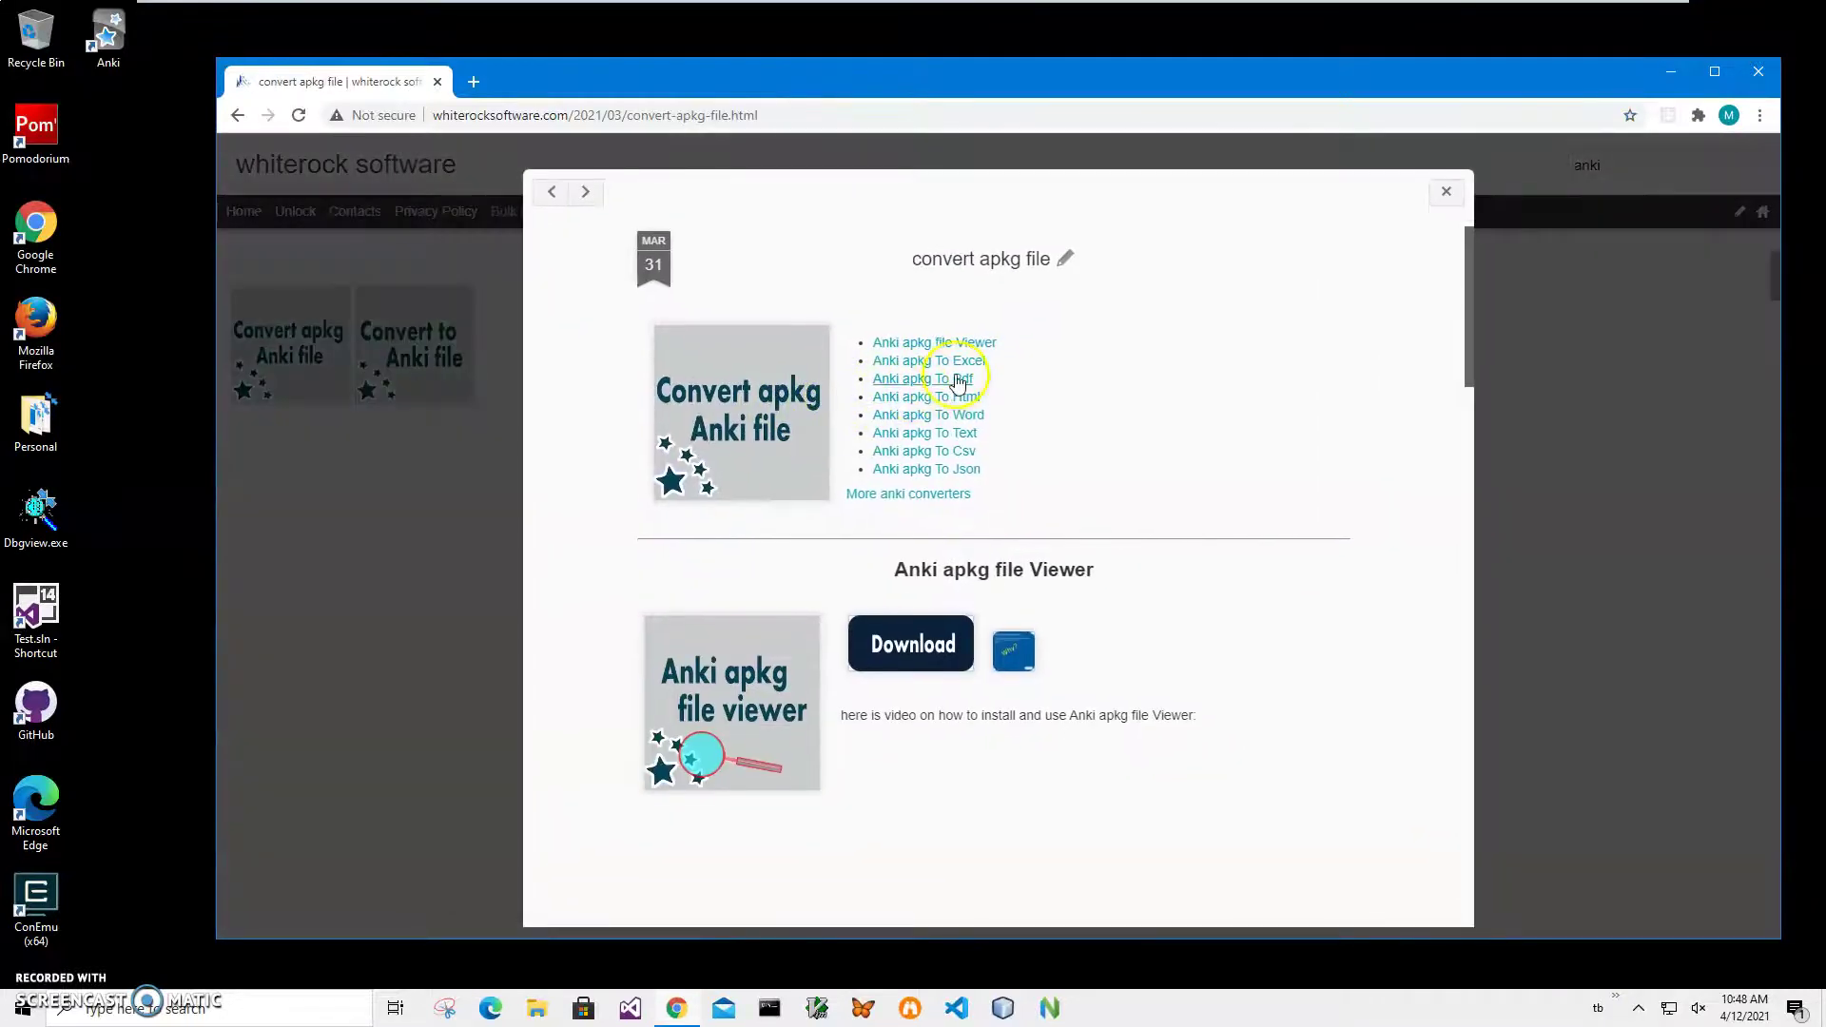
# Download AnkiapkgToPdfSetup.zip from the post's Anki apkg To Pdf section
pyautogui.click(939, 380)
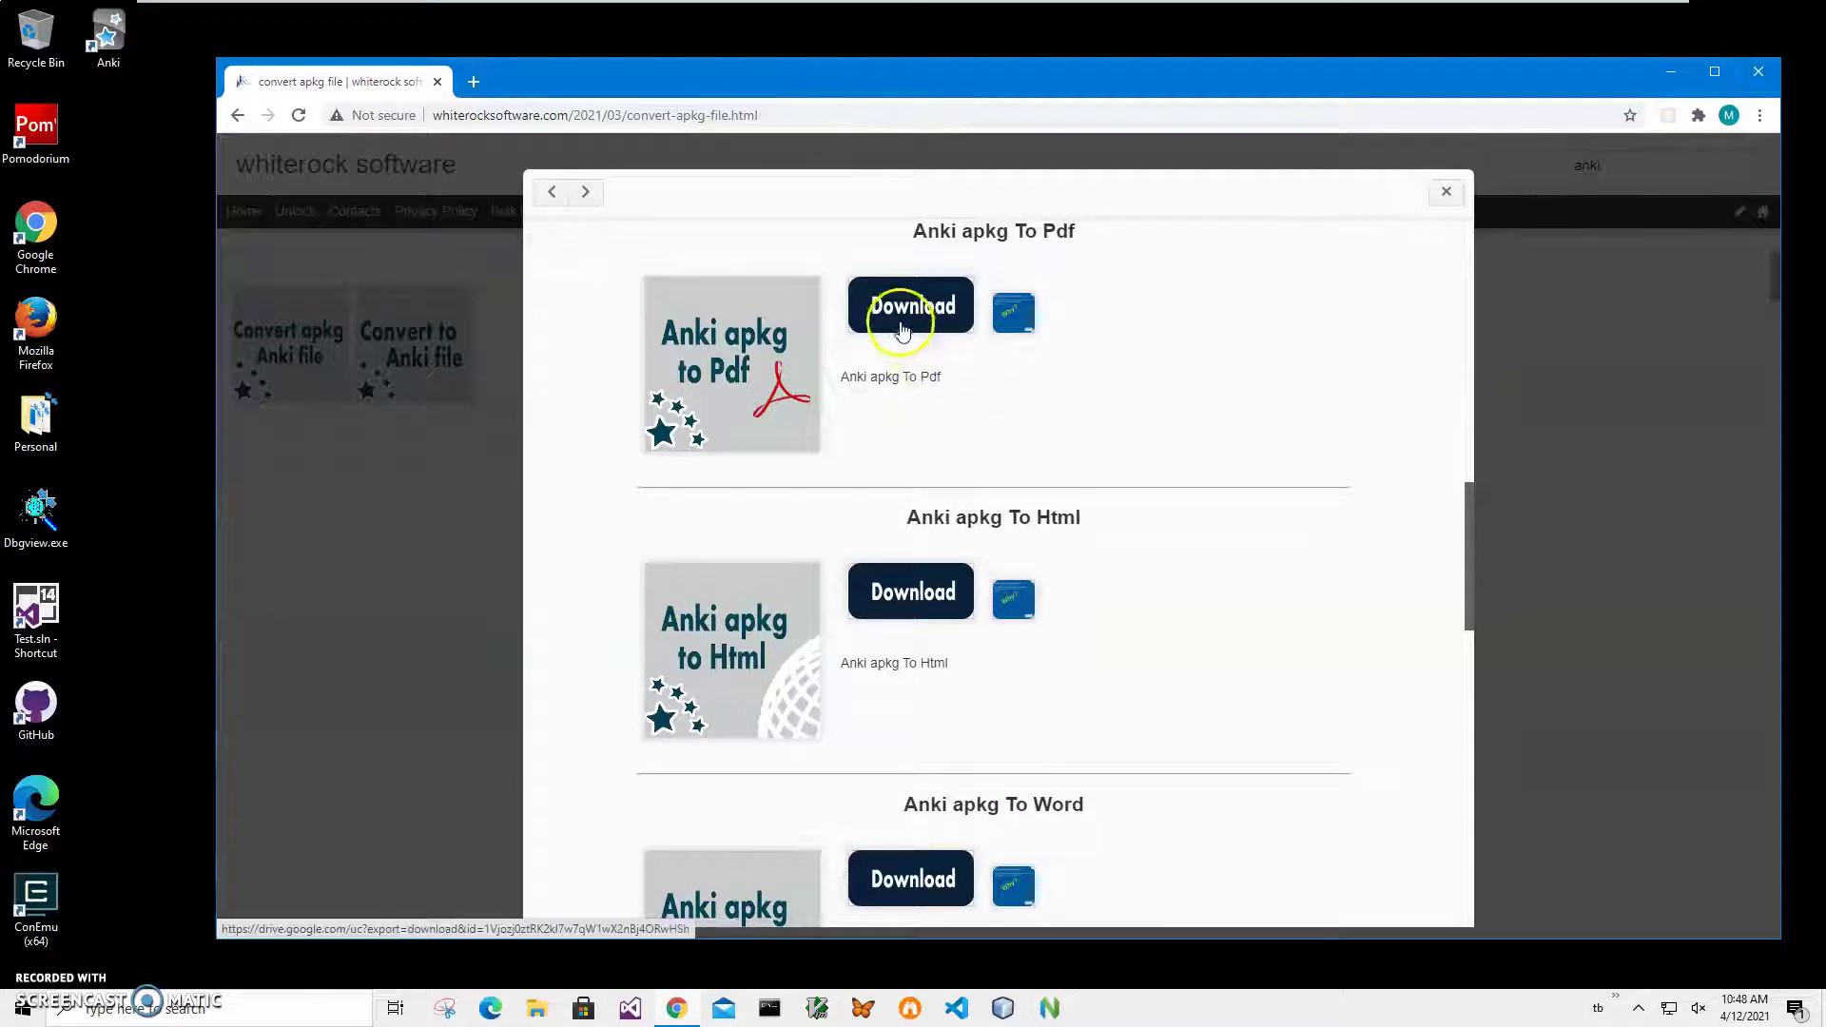
pyautogui.click(899, 312)
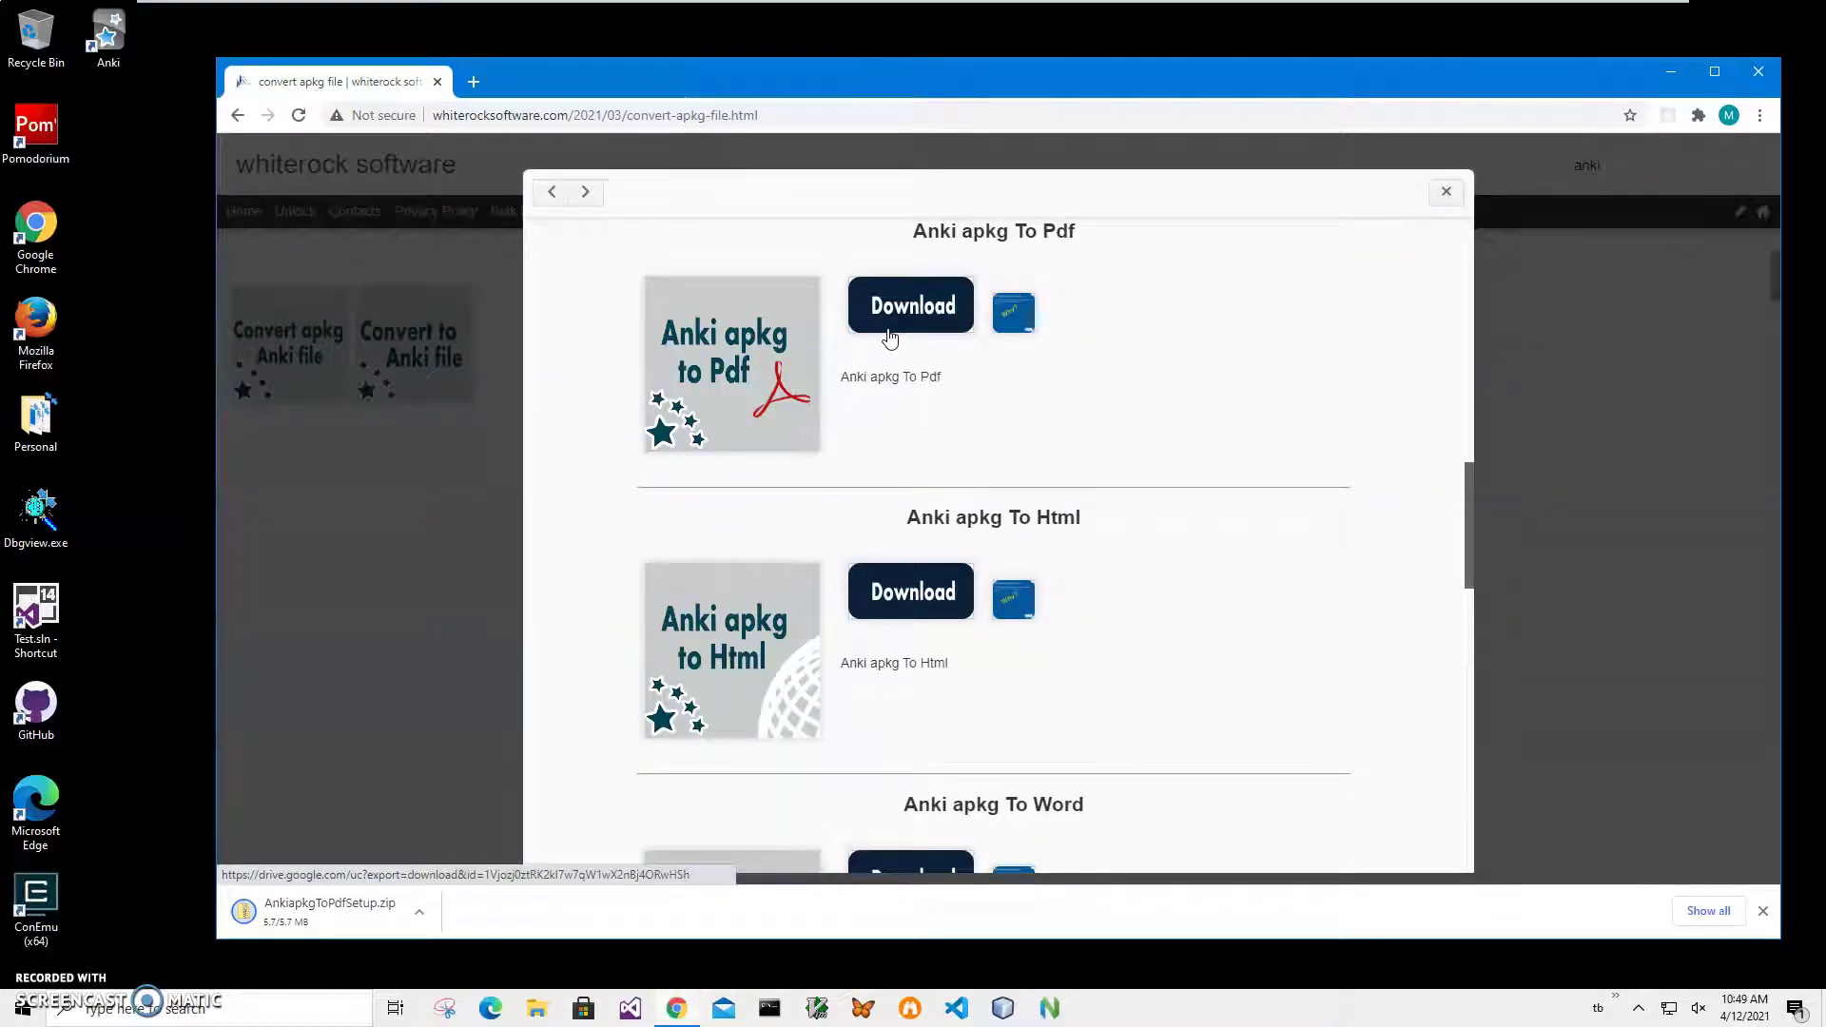
pyautogui.click(887, 326)
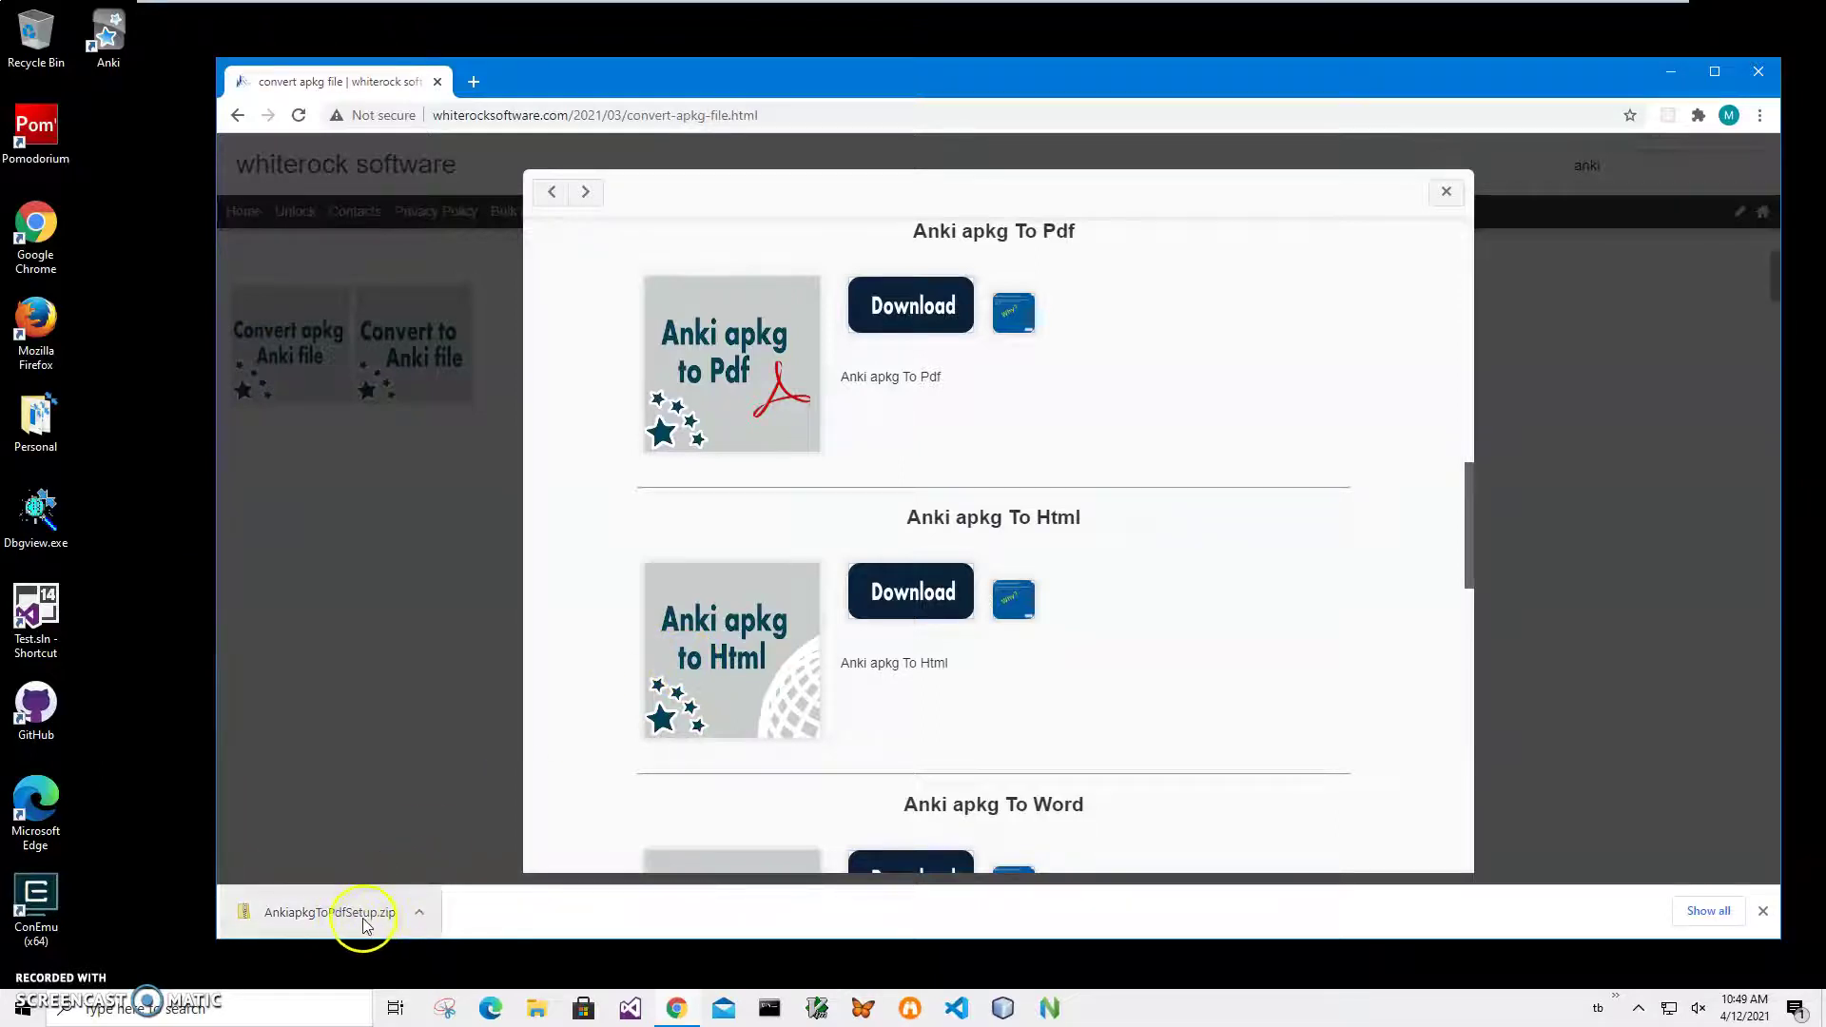
# Launch AnkiapkgToPdfSetup.msi from the downloaded zip, letting it run past the unrecognised-app warning
pyautogui.click(361, 920)
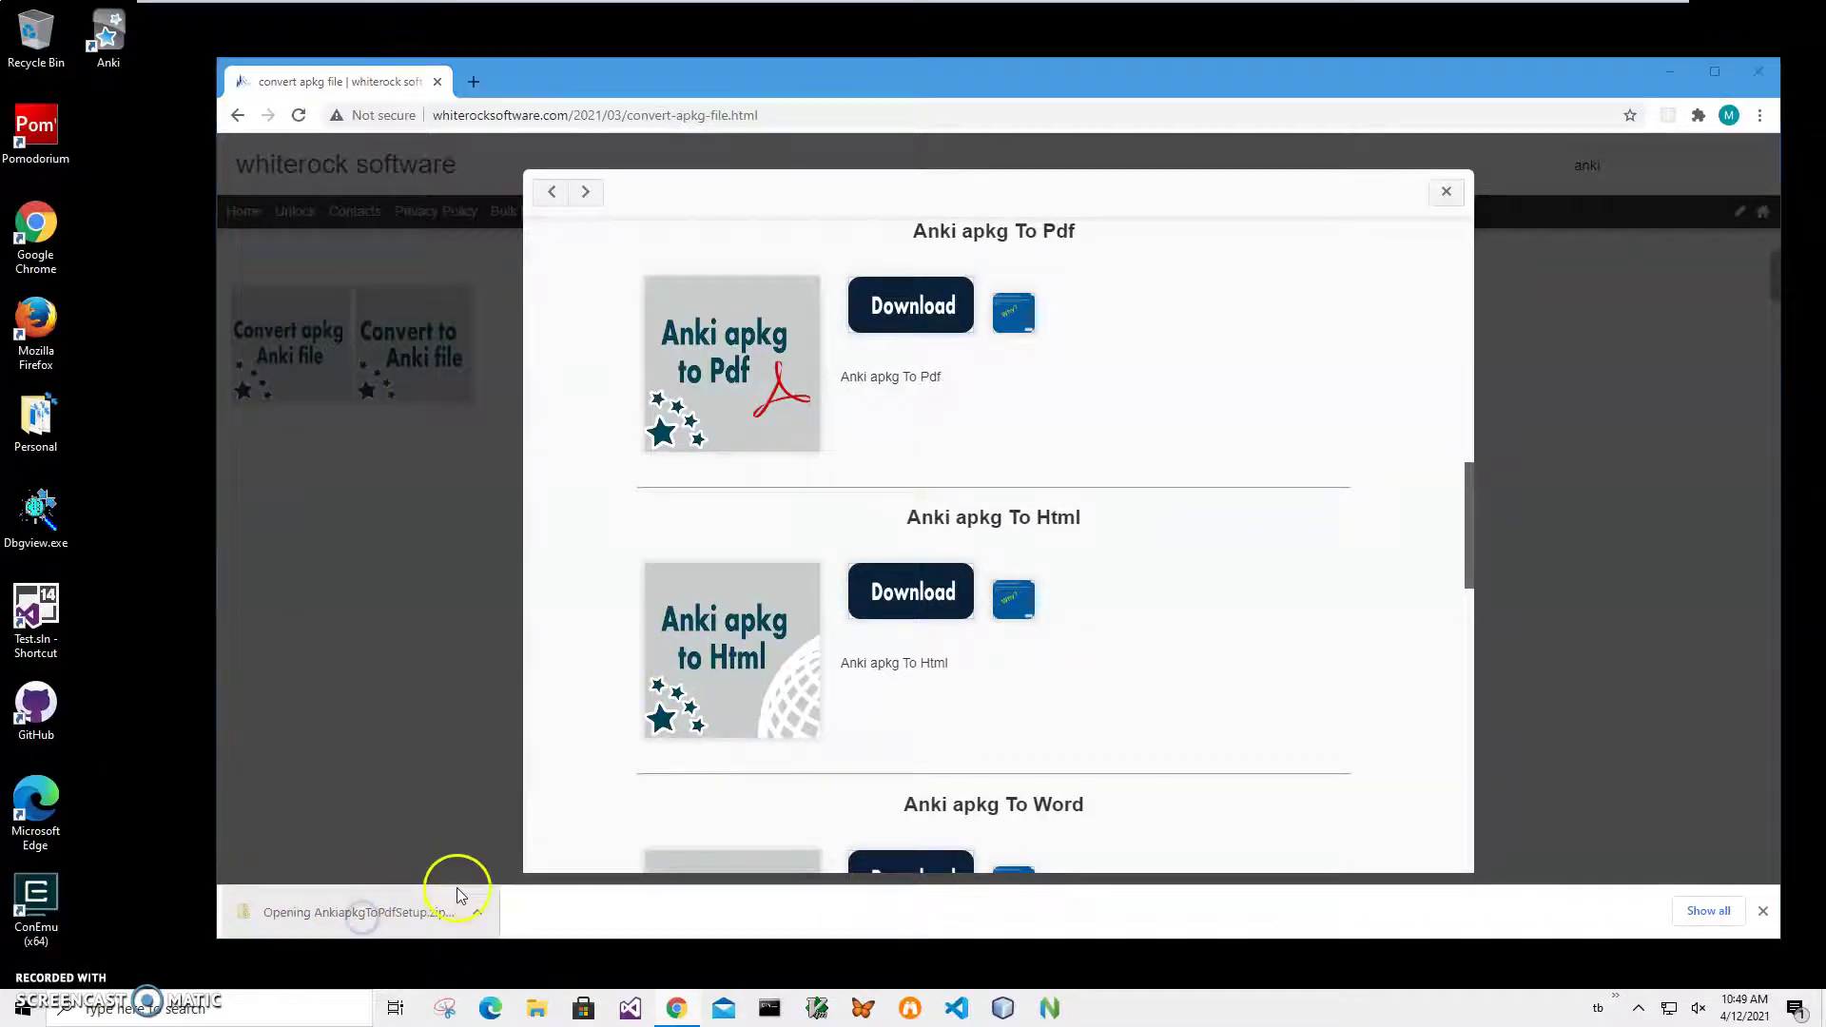
pyautogui.doubleClick(811, 375)
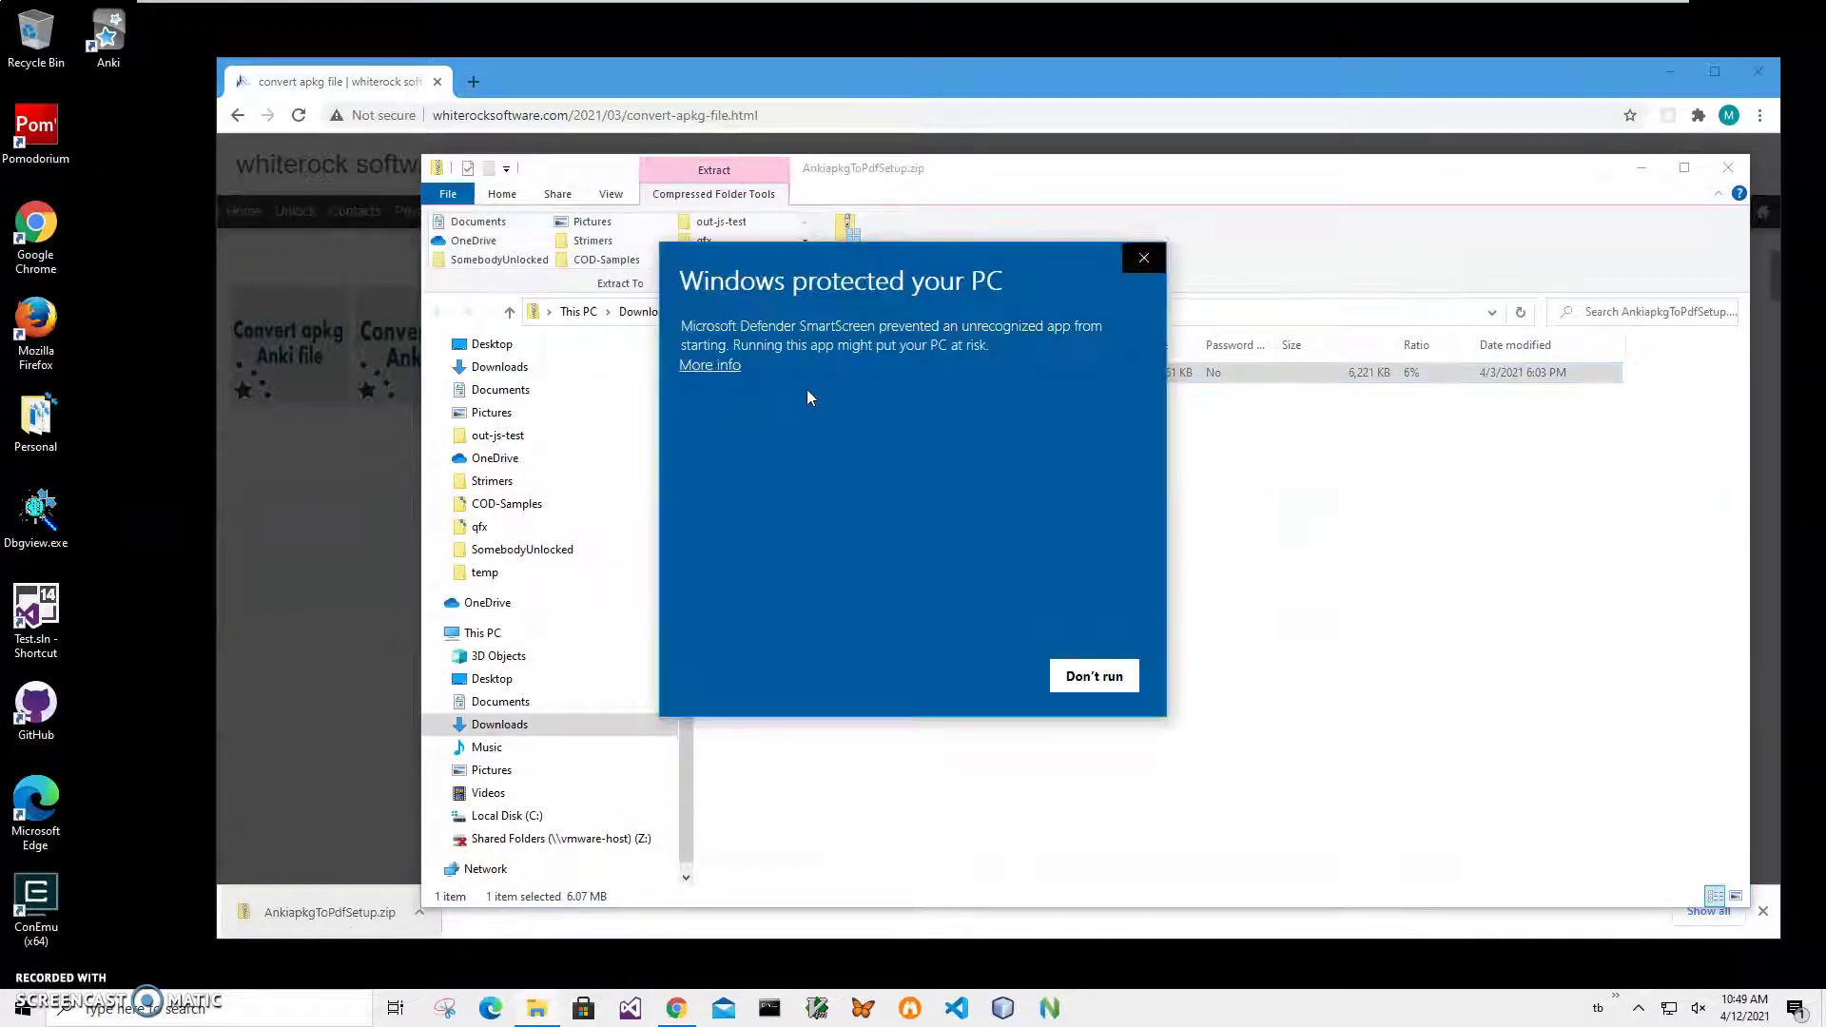
pyautogui.click(721, 367)
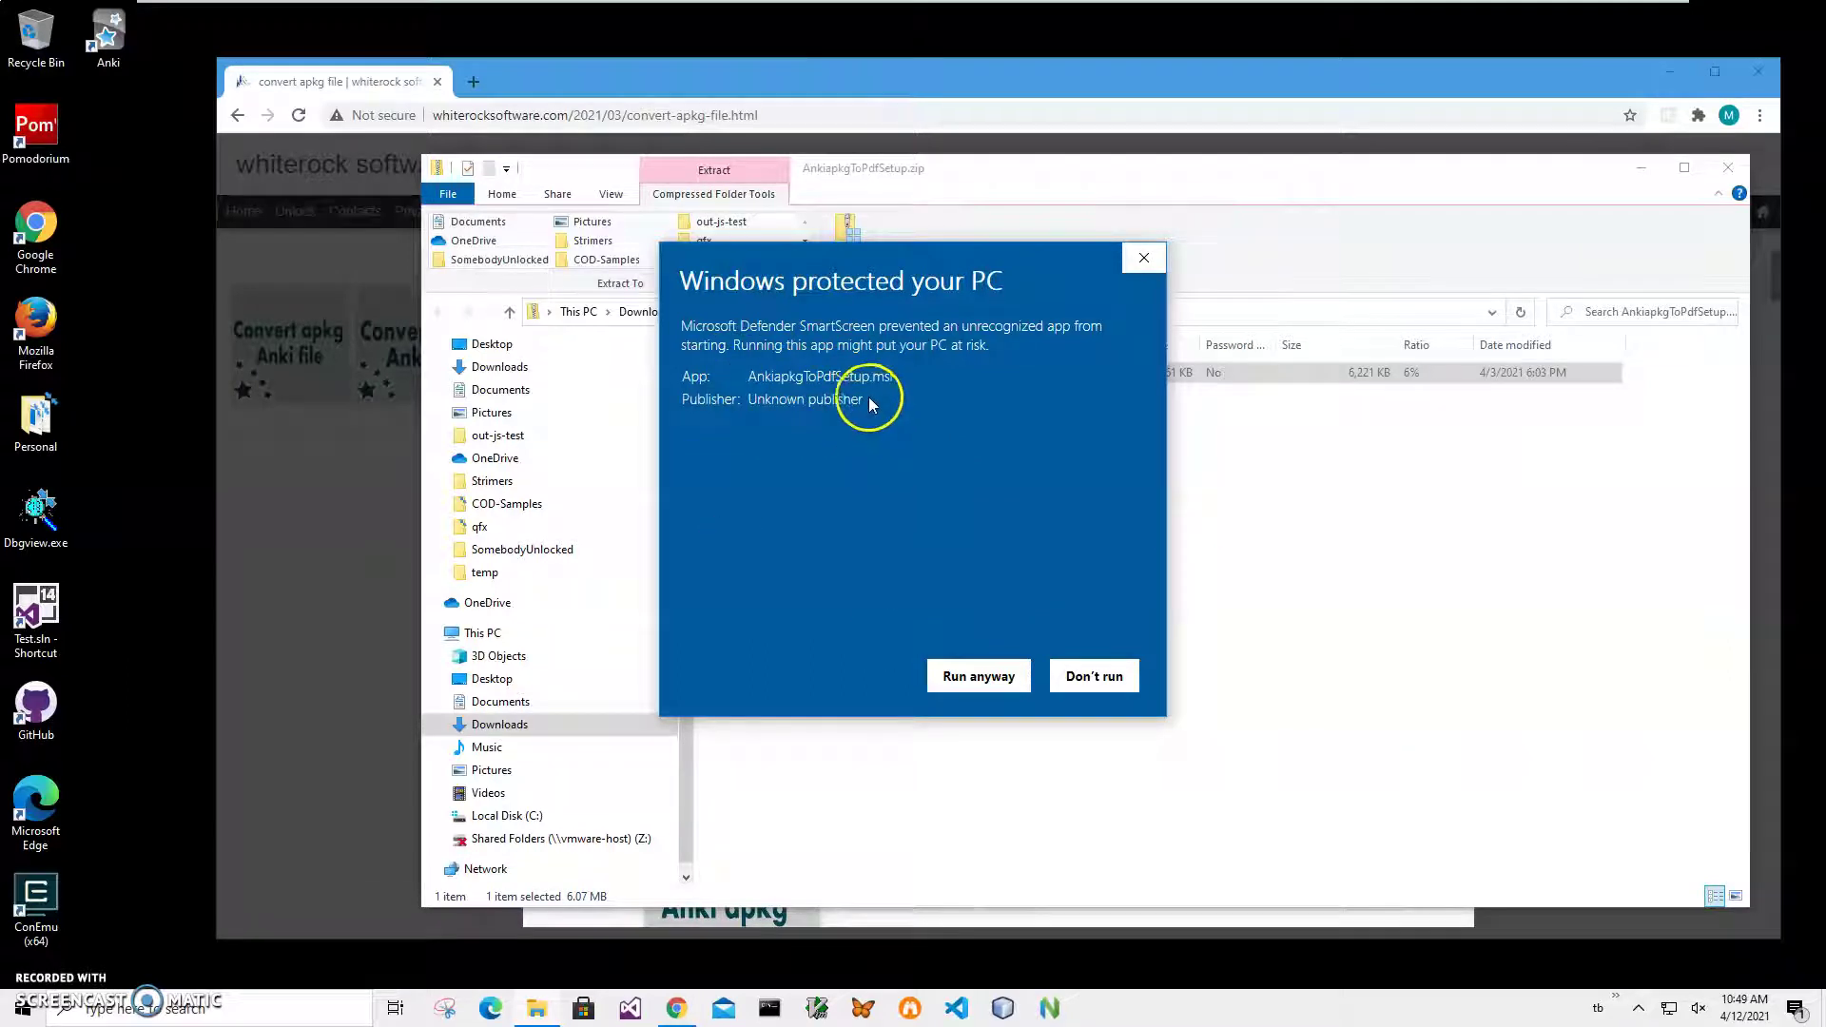
pyautogui.moveTo(864, 400); pyautogui.dragTo(661, 401)
pyautogui.click(743, 409)
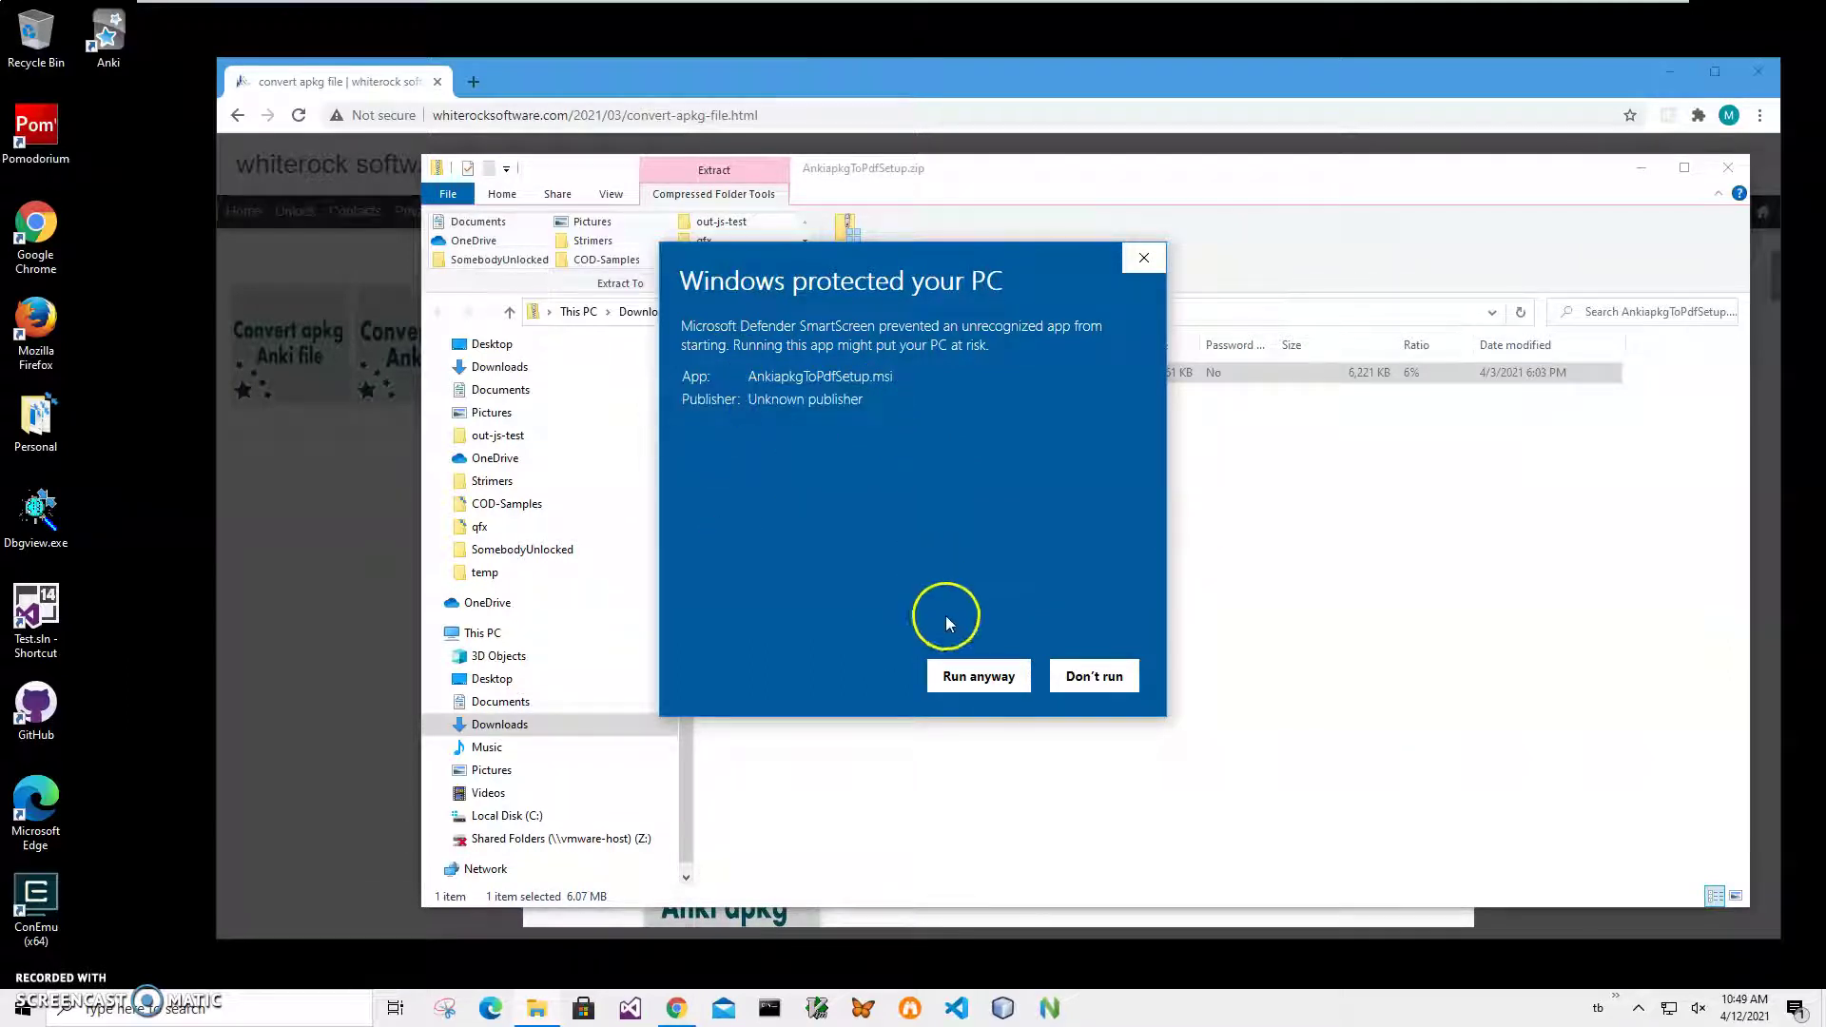
pyautogui.click(972, 673)
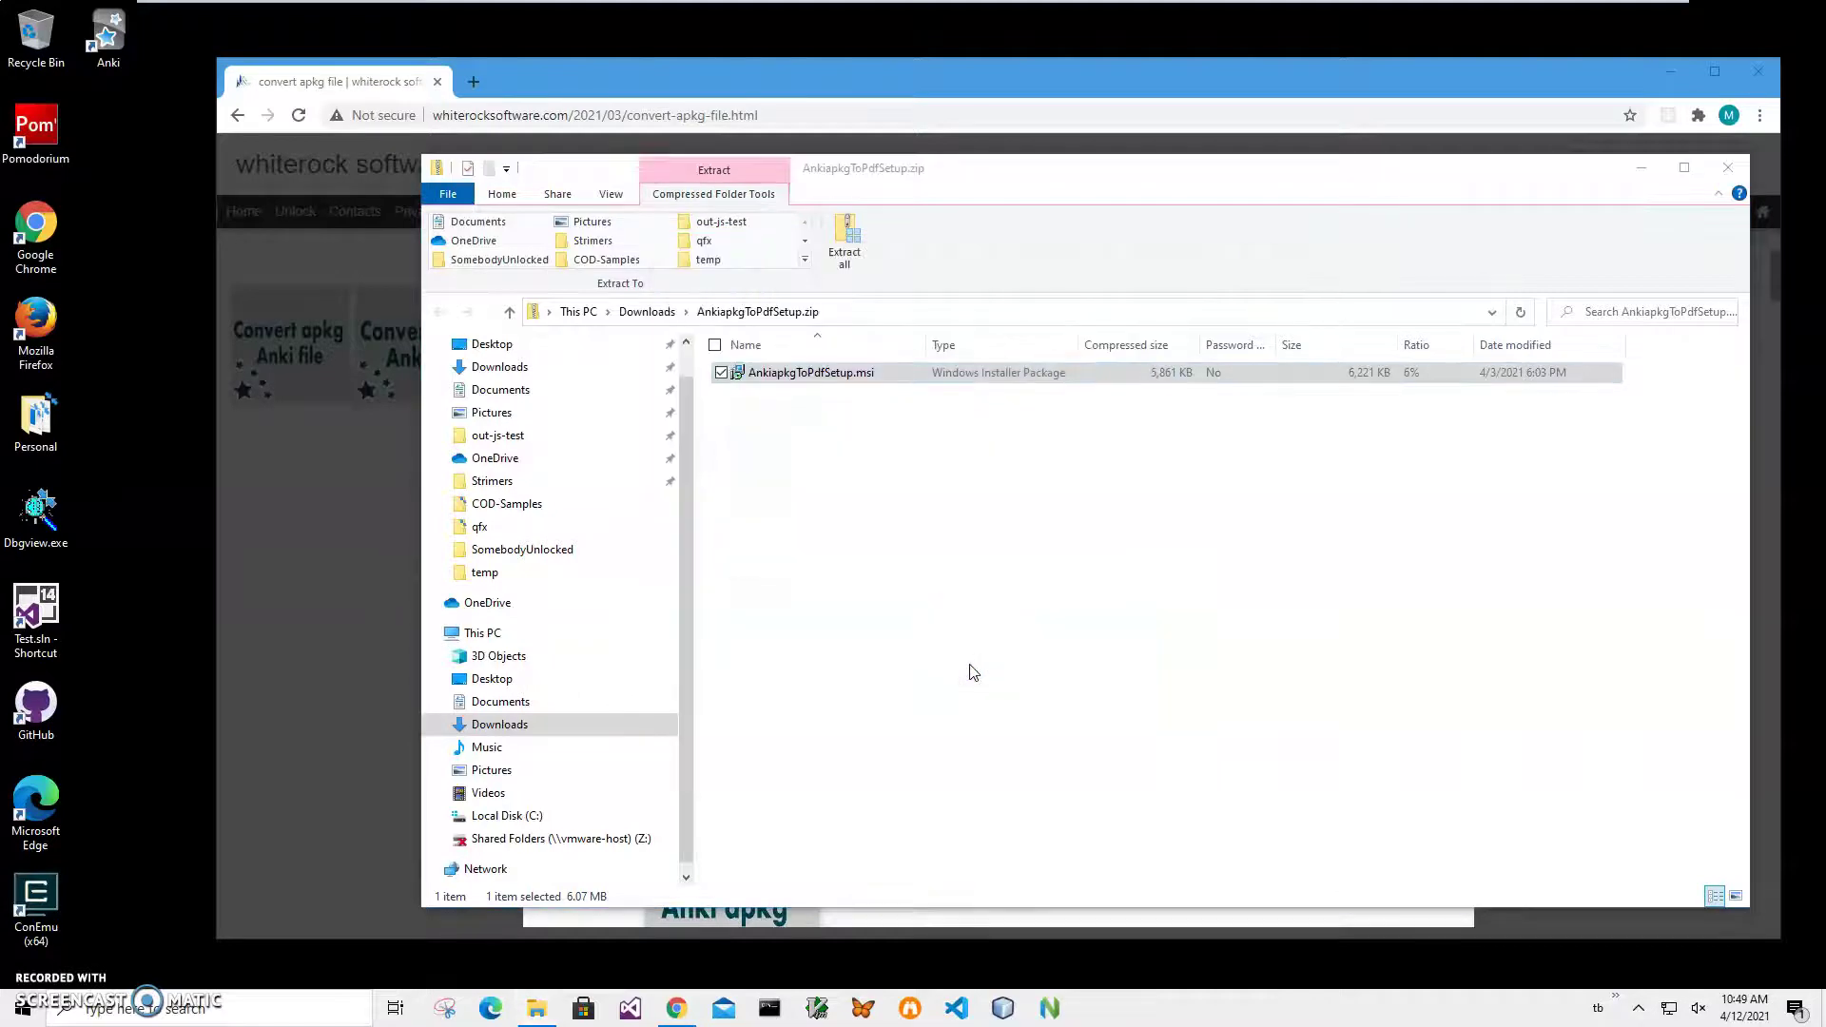
# Complete the Anki apkg To Pdf setup wizard and close the zip contents window
pyautogui.click(1012, 652)
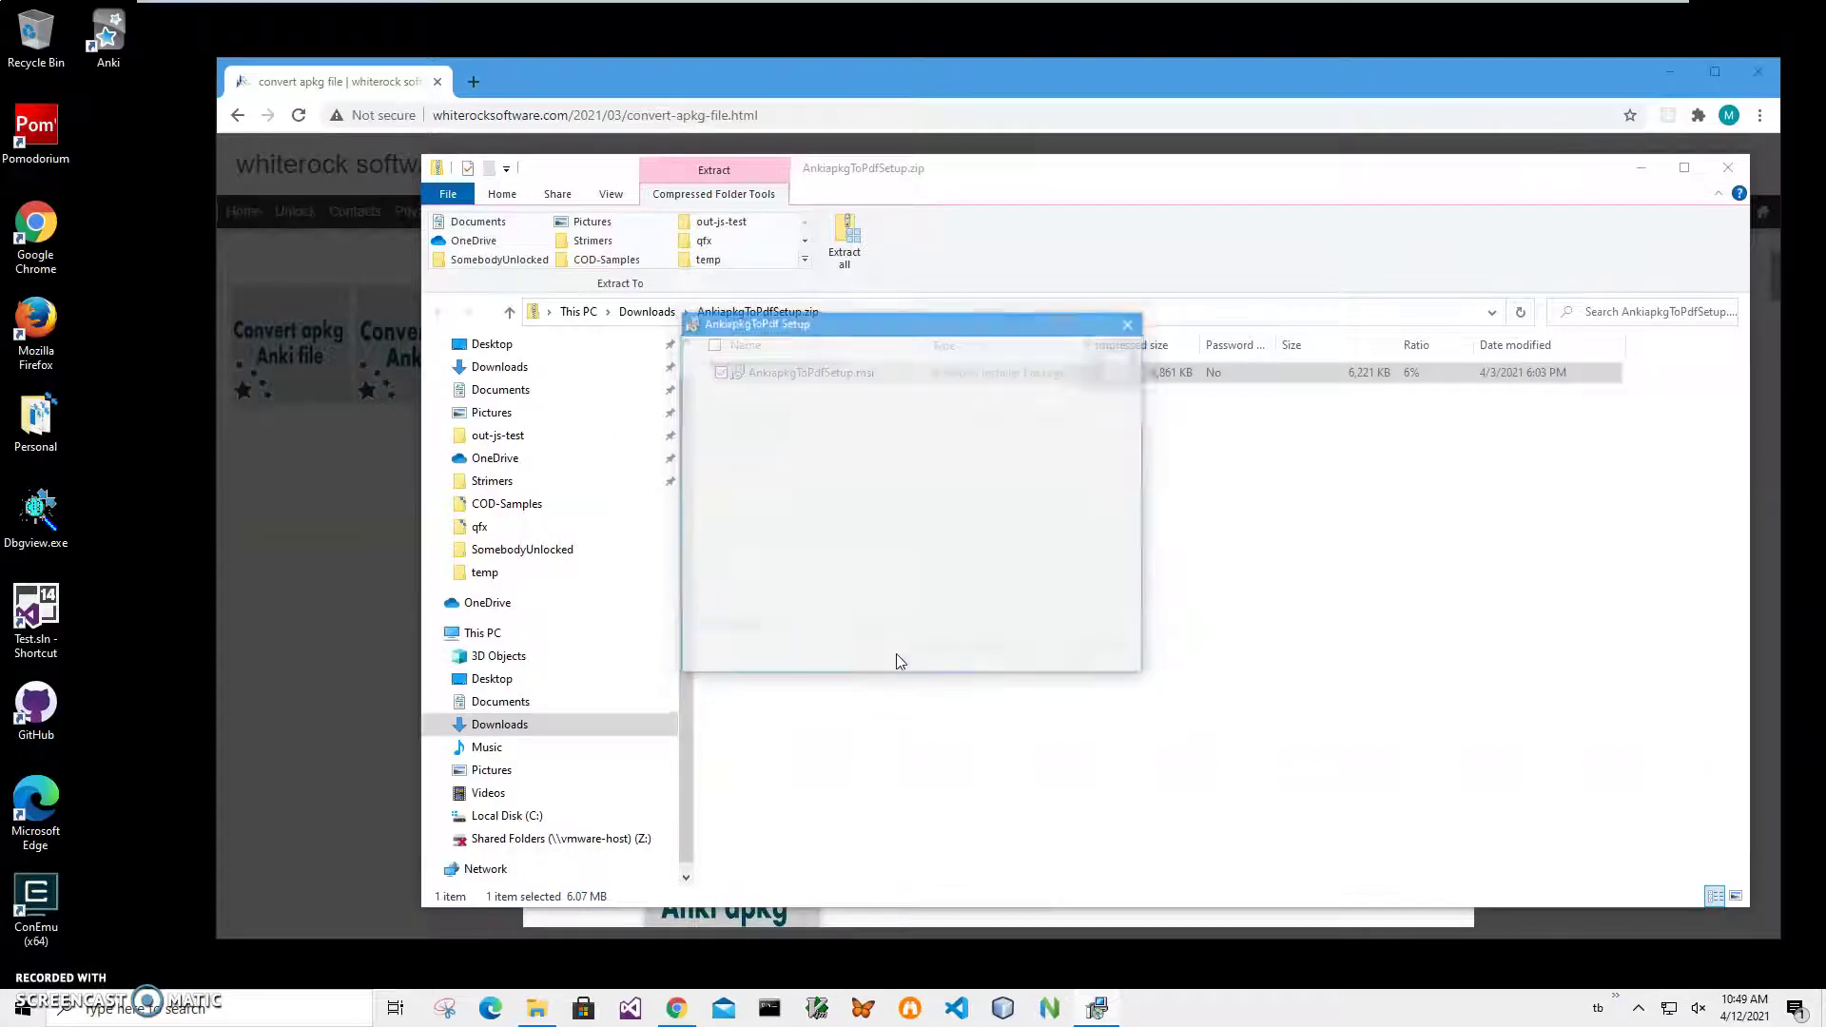
pyautogui.click(1008, 653)
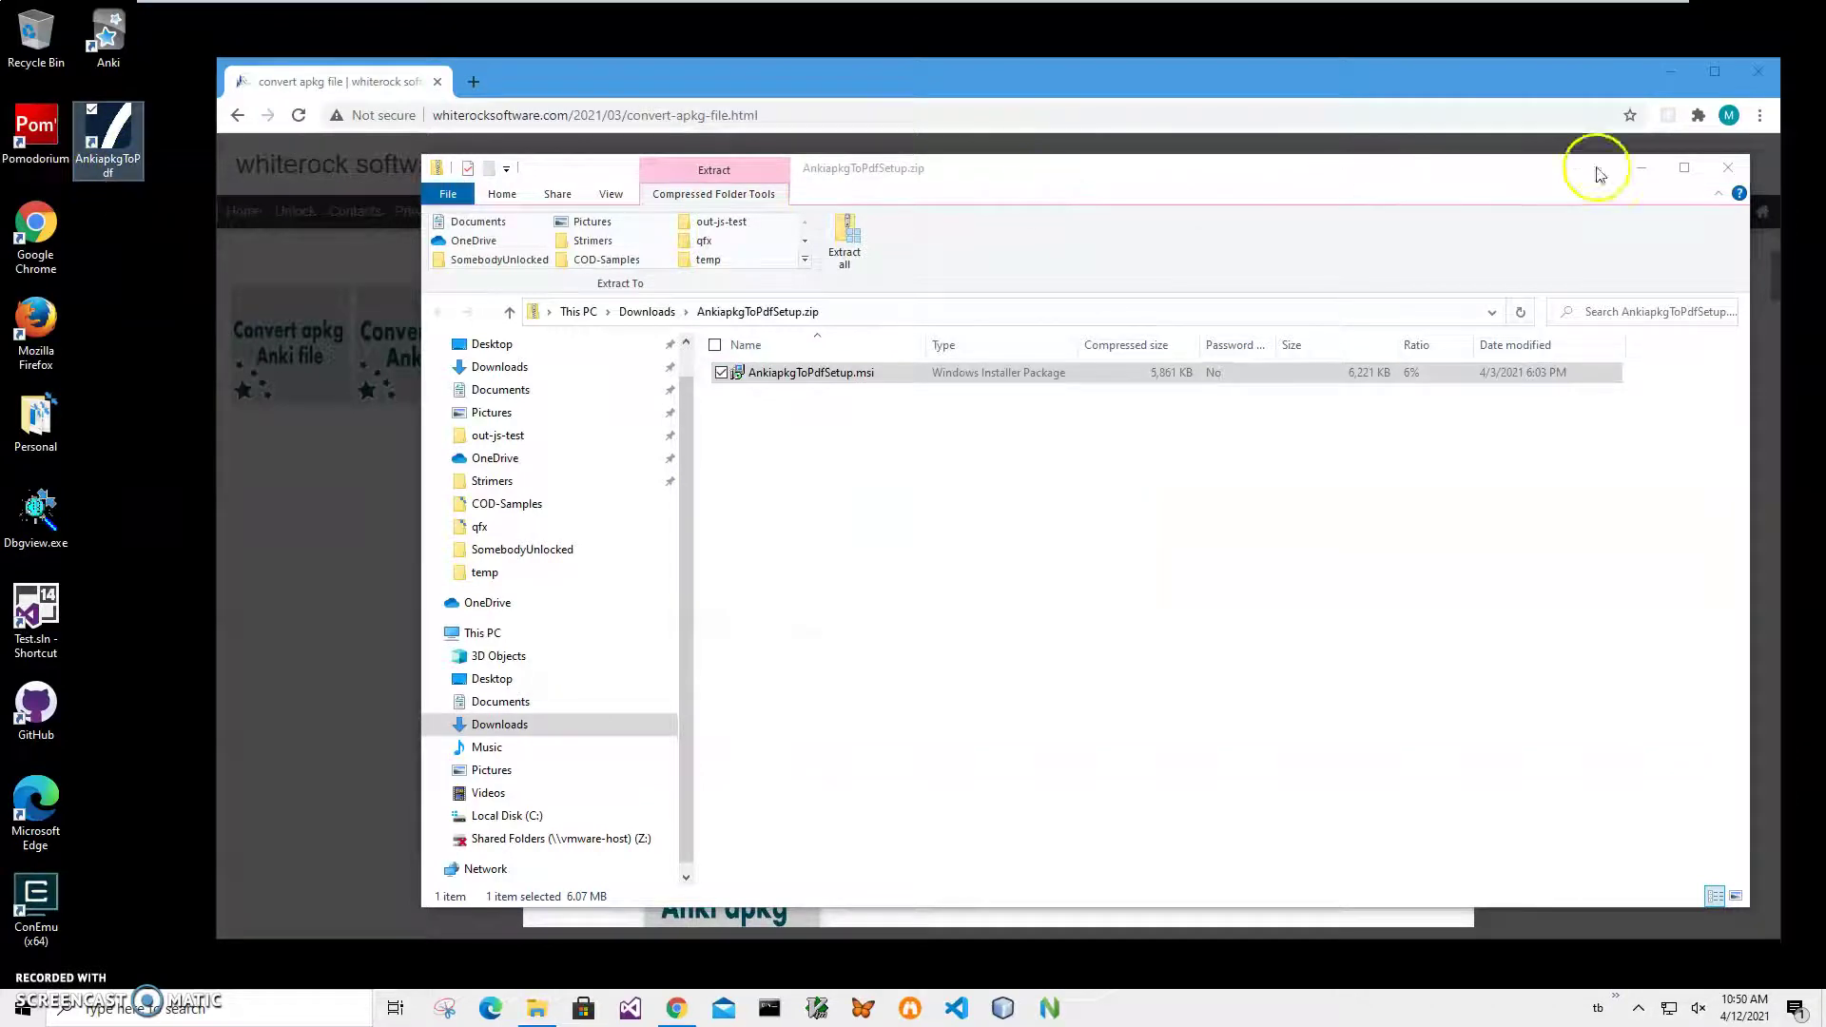
pyautogui.click(1728, 169)
# Close Chrome, start Anki apkg To Pdf and load empires2.apkg as the input deck
pyautogui.click(1757, 72)
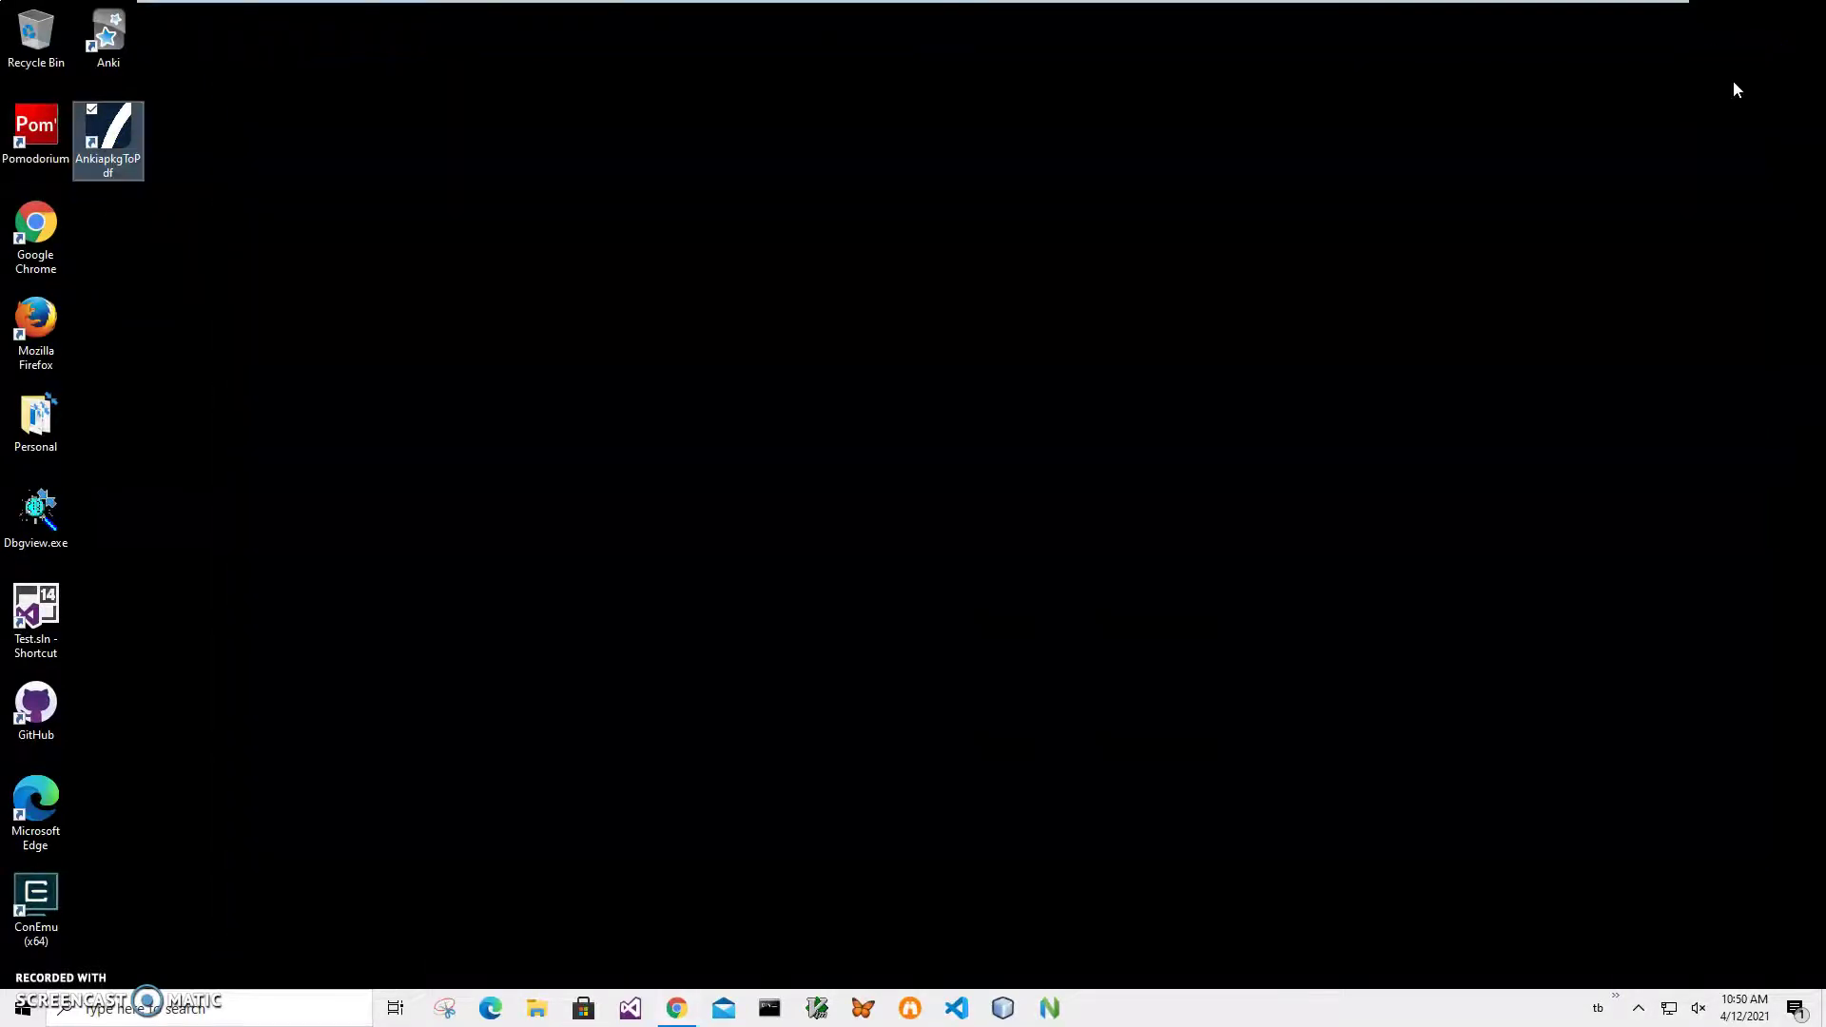
pyautogui.doubleClick(133, 116)
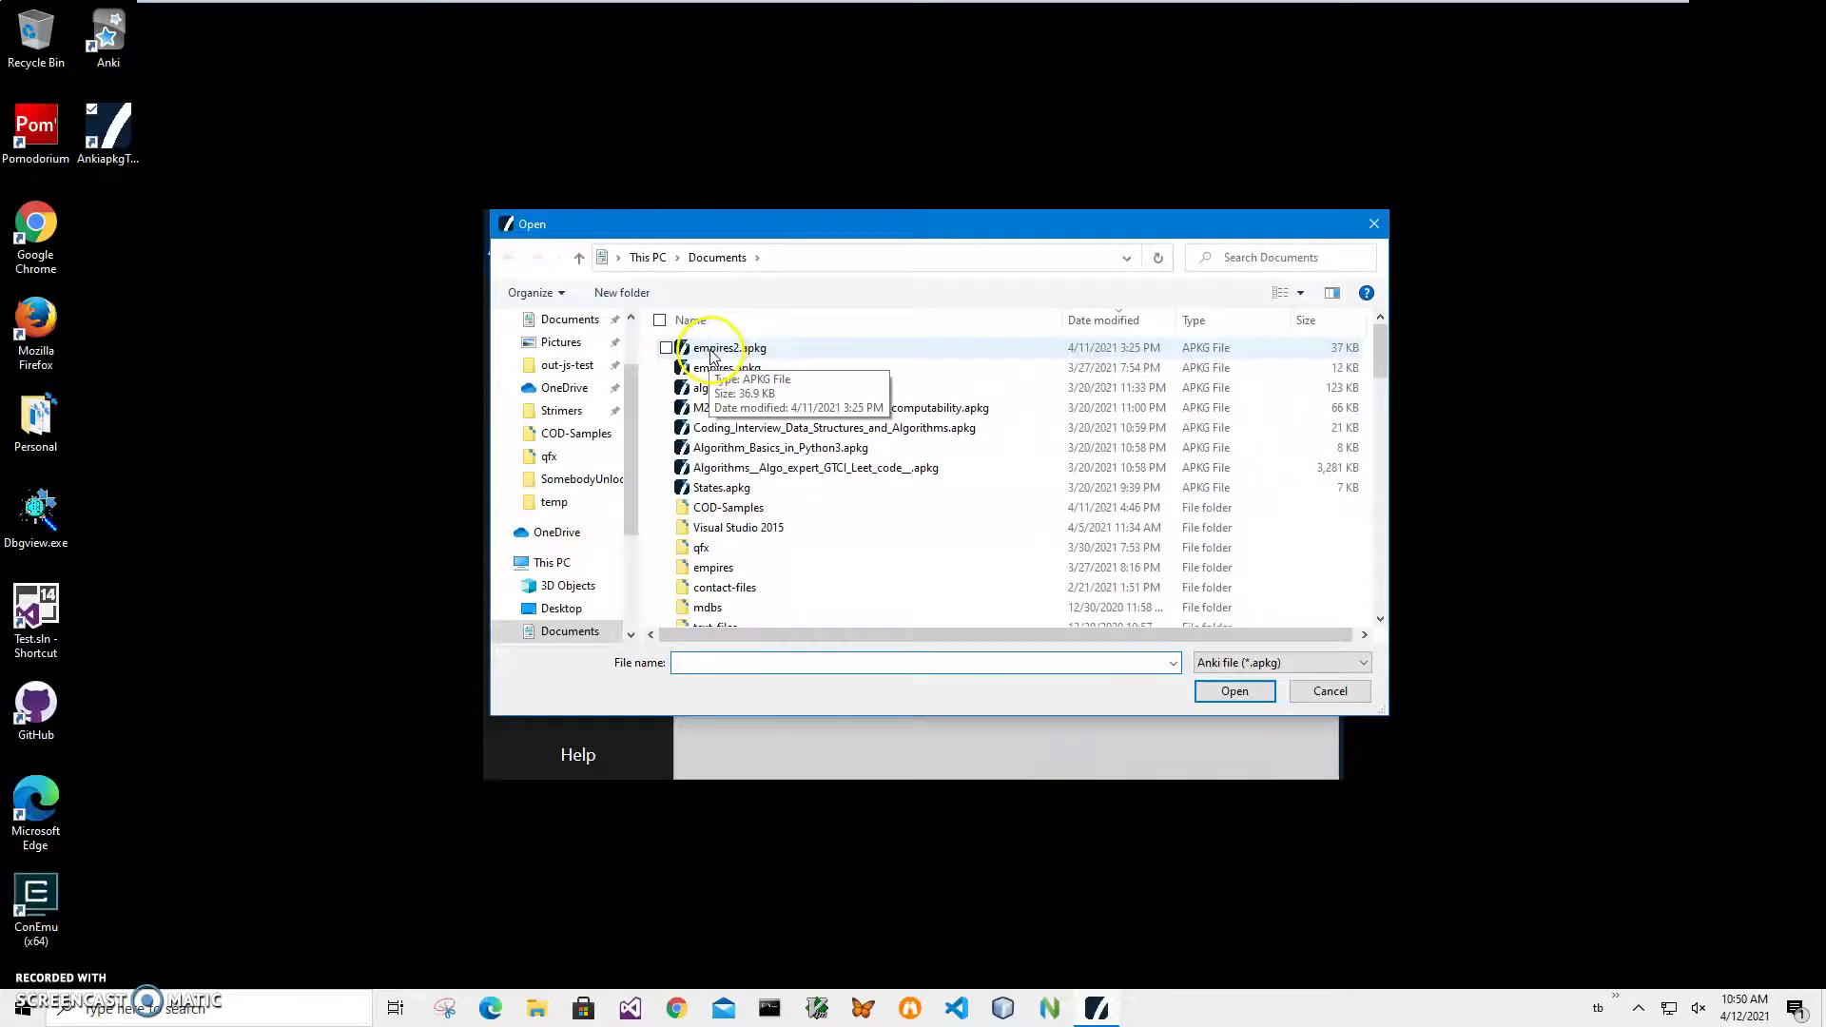
pyautogui.click(711, 354)
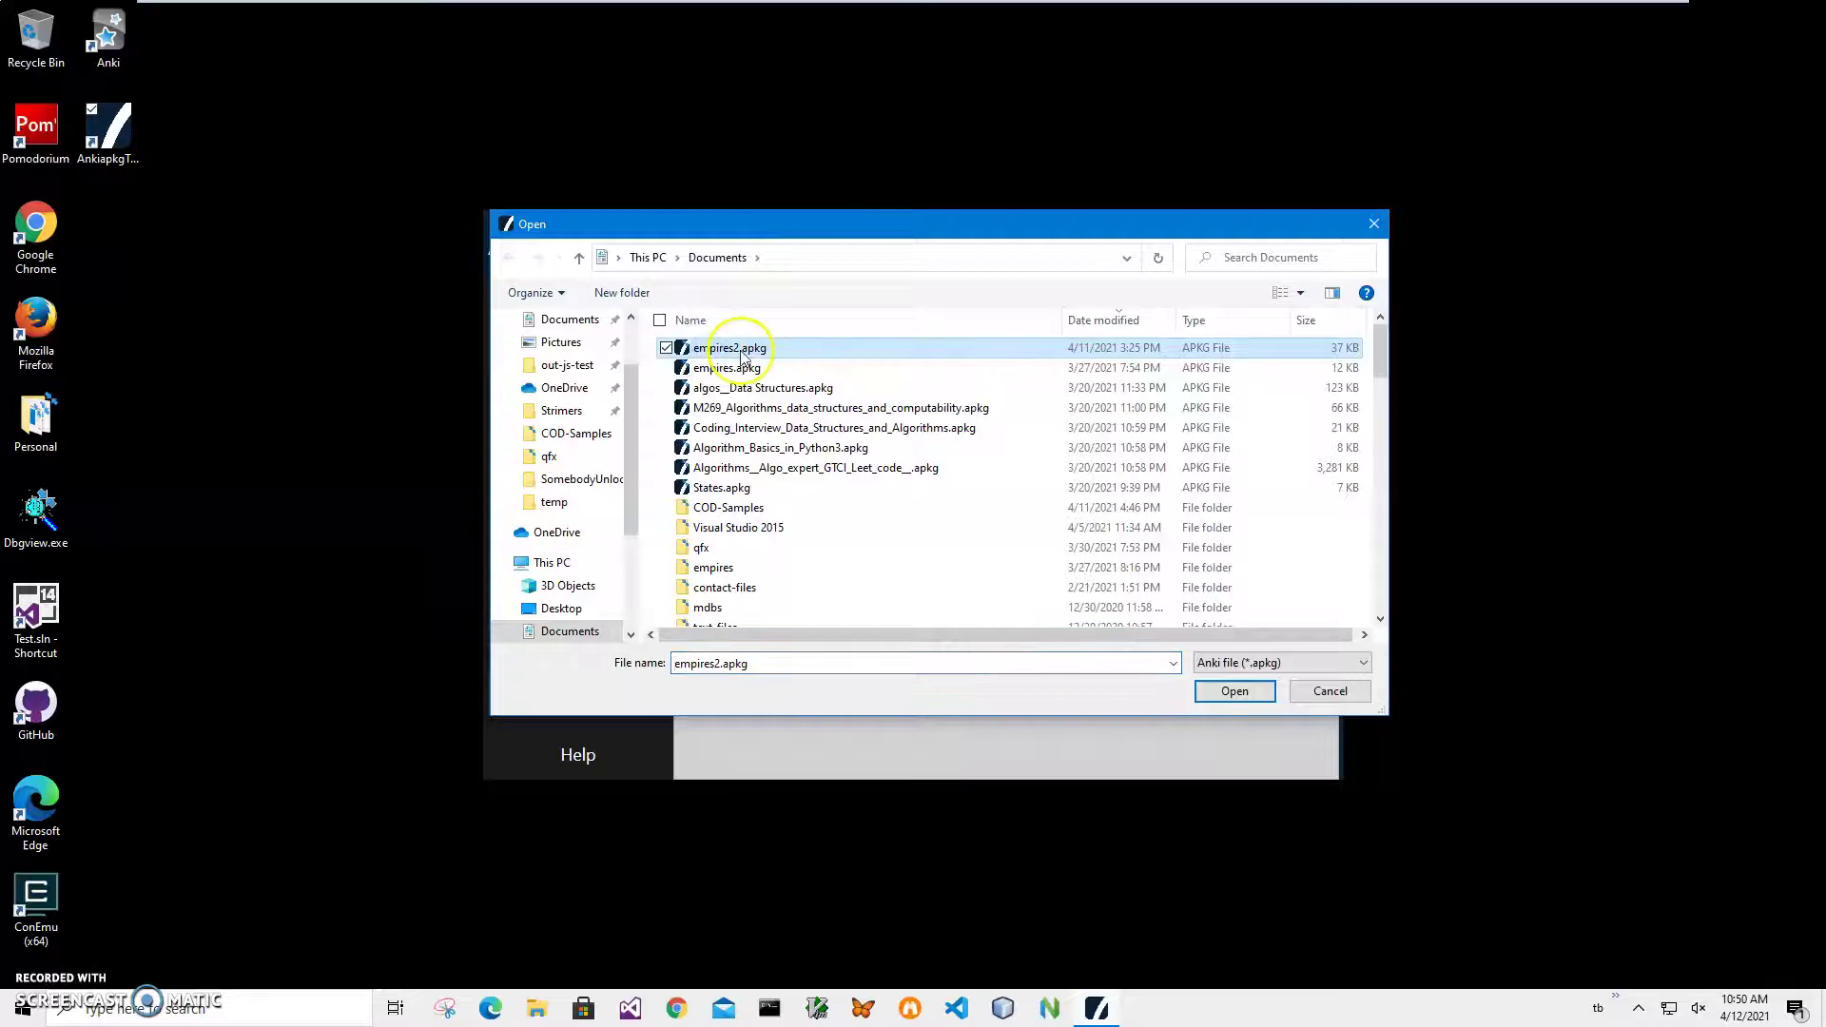
pyautogui.doubleClick(733, 357)
pyautogui.click(1053, 681)
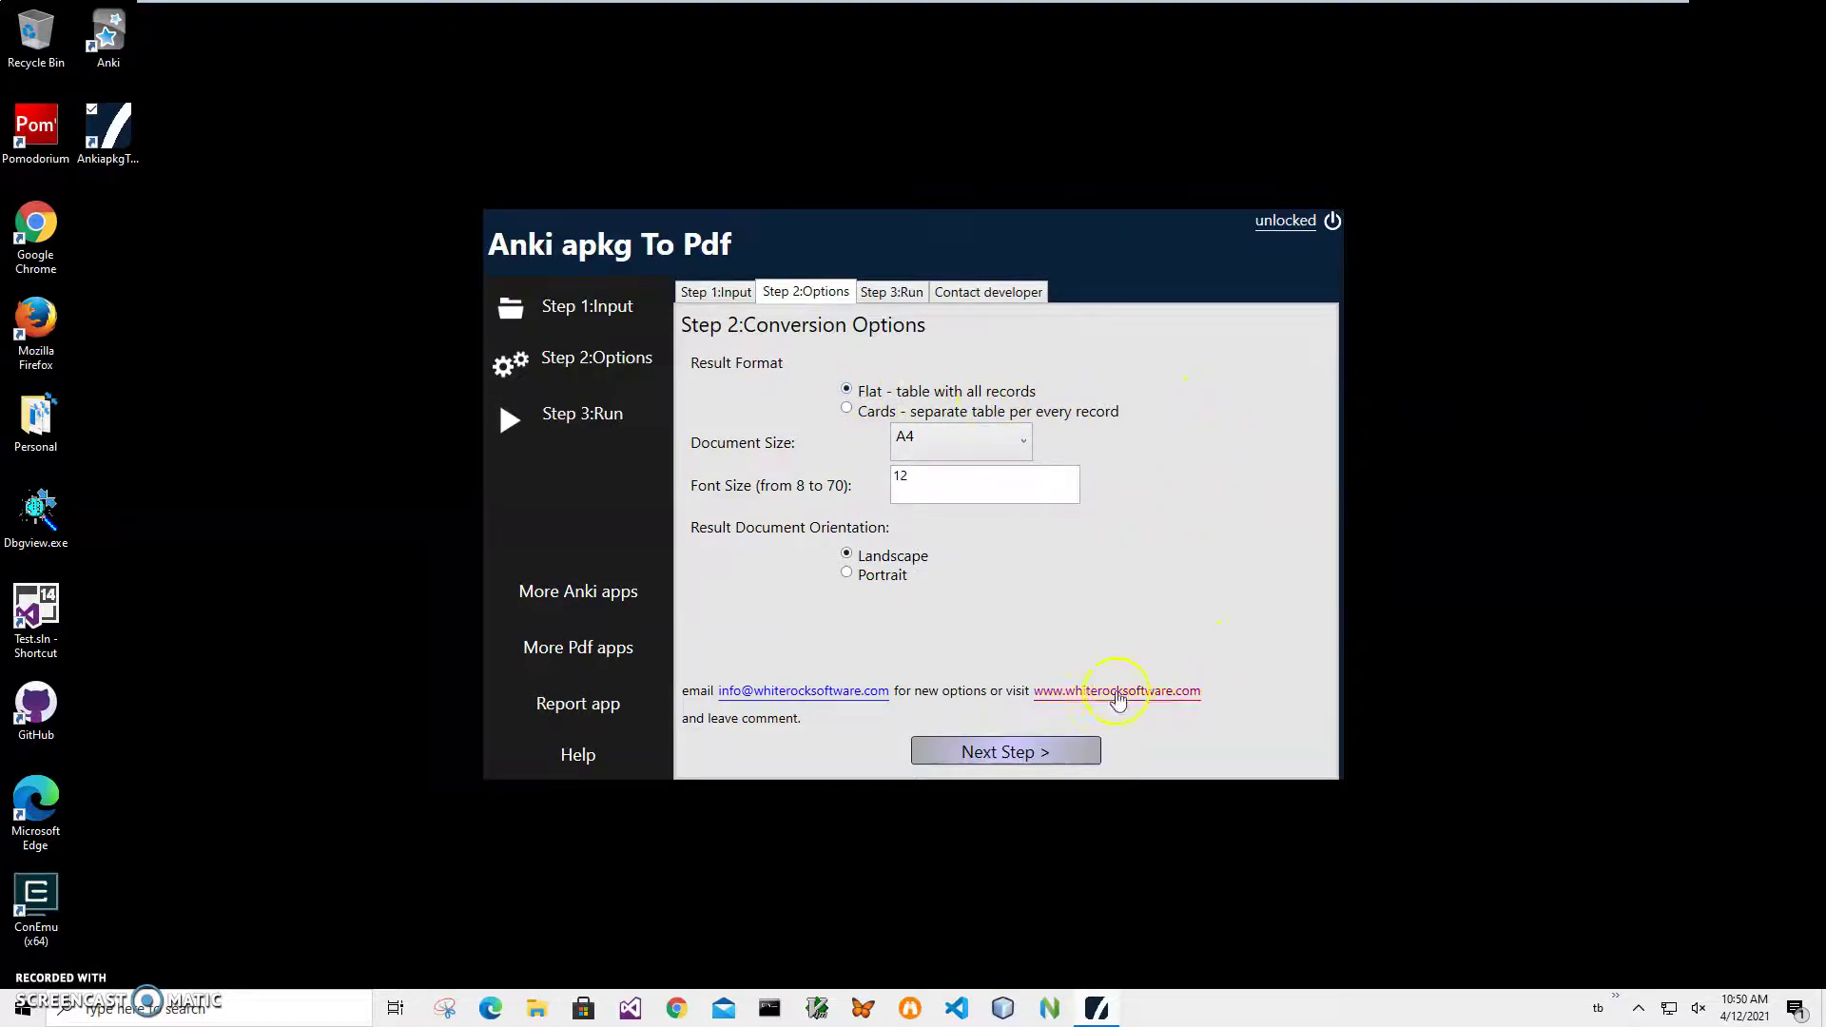
pyautogui.click(1075, 753)
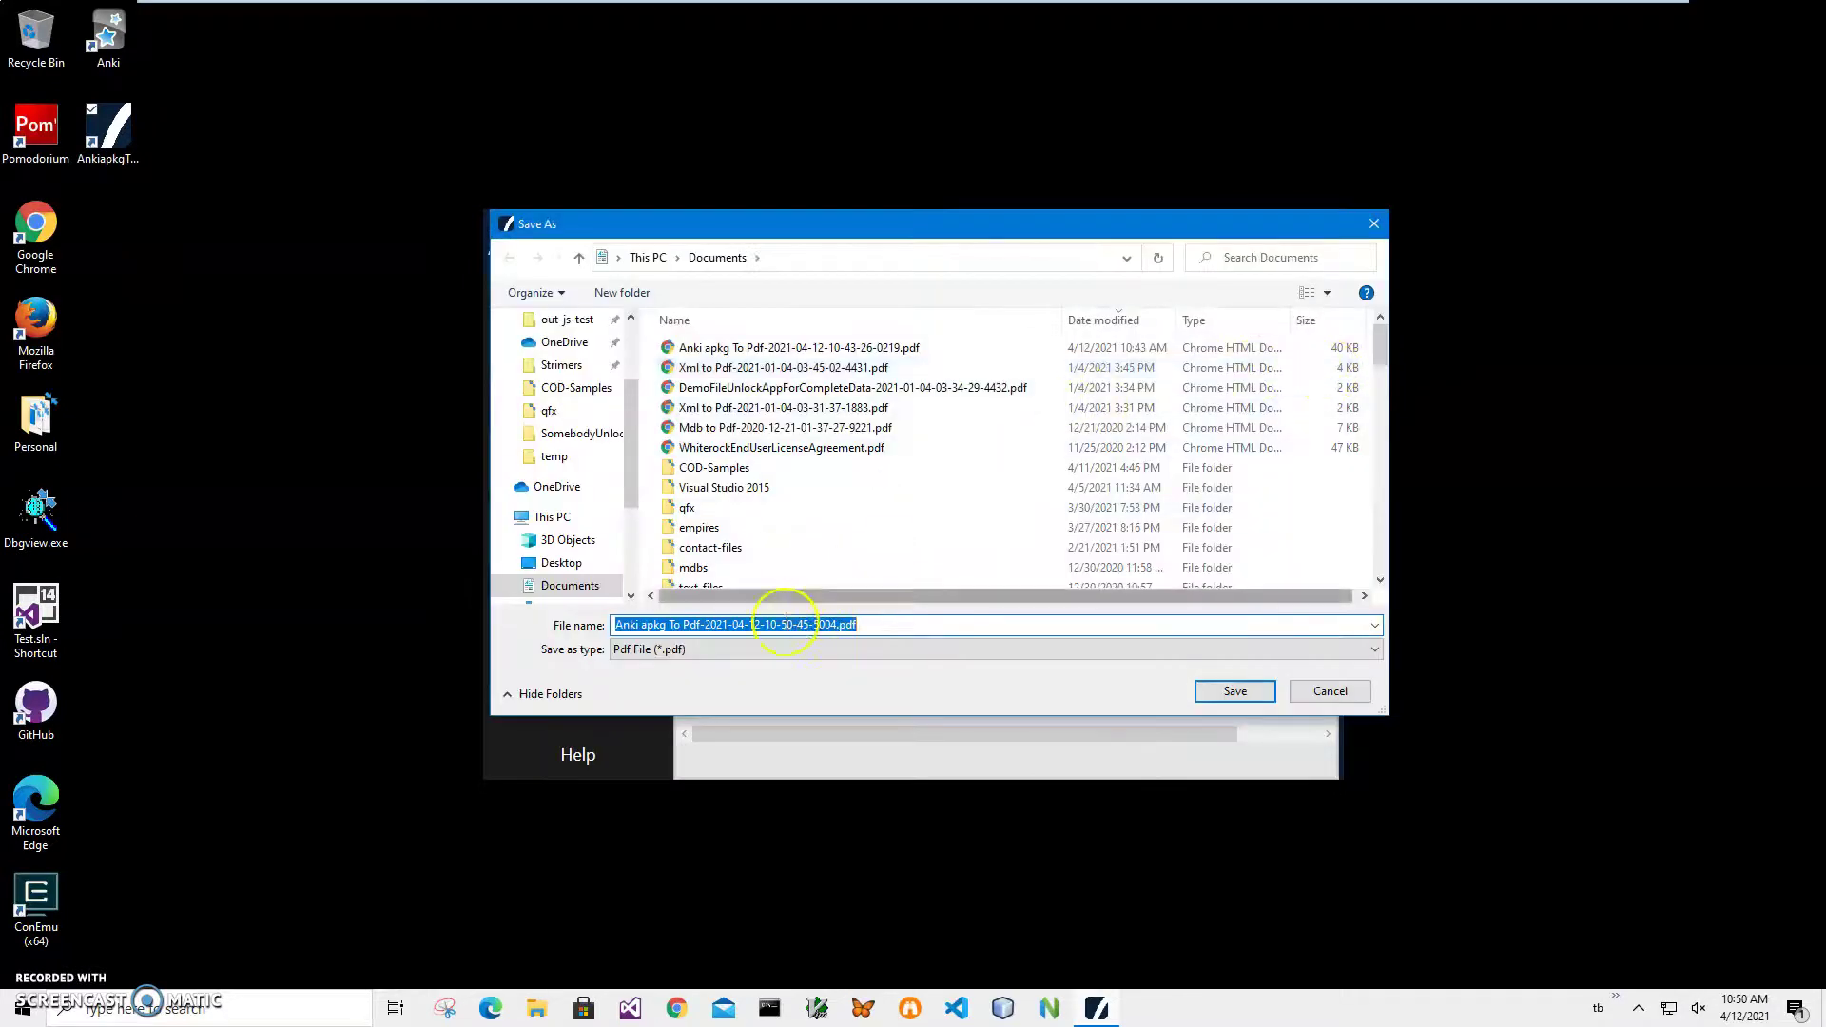
pyautogui.click(894, 623)
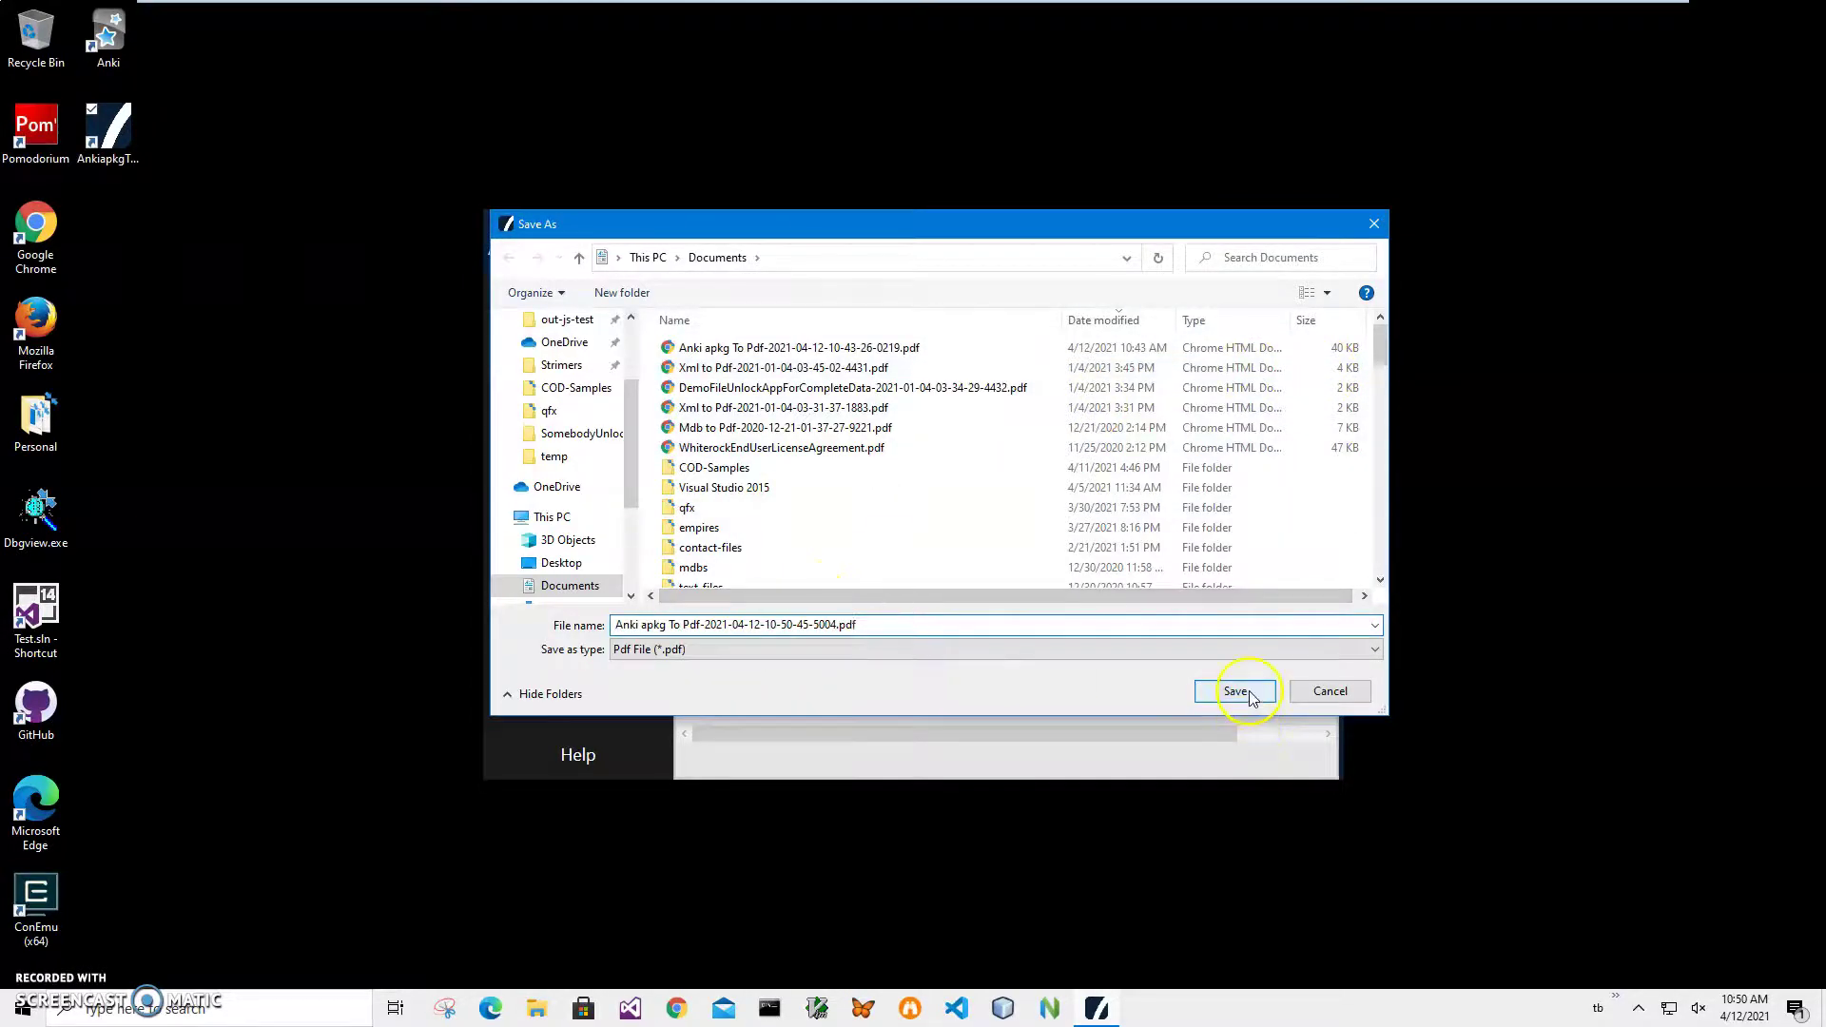
pyautogui.click(1241, 693)
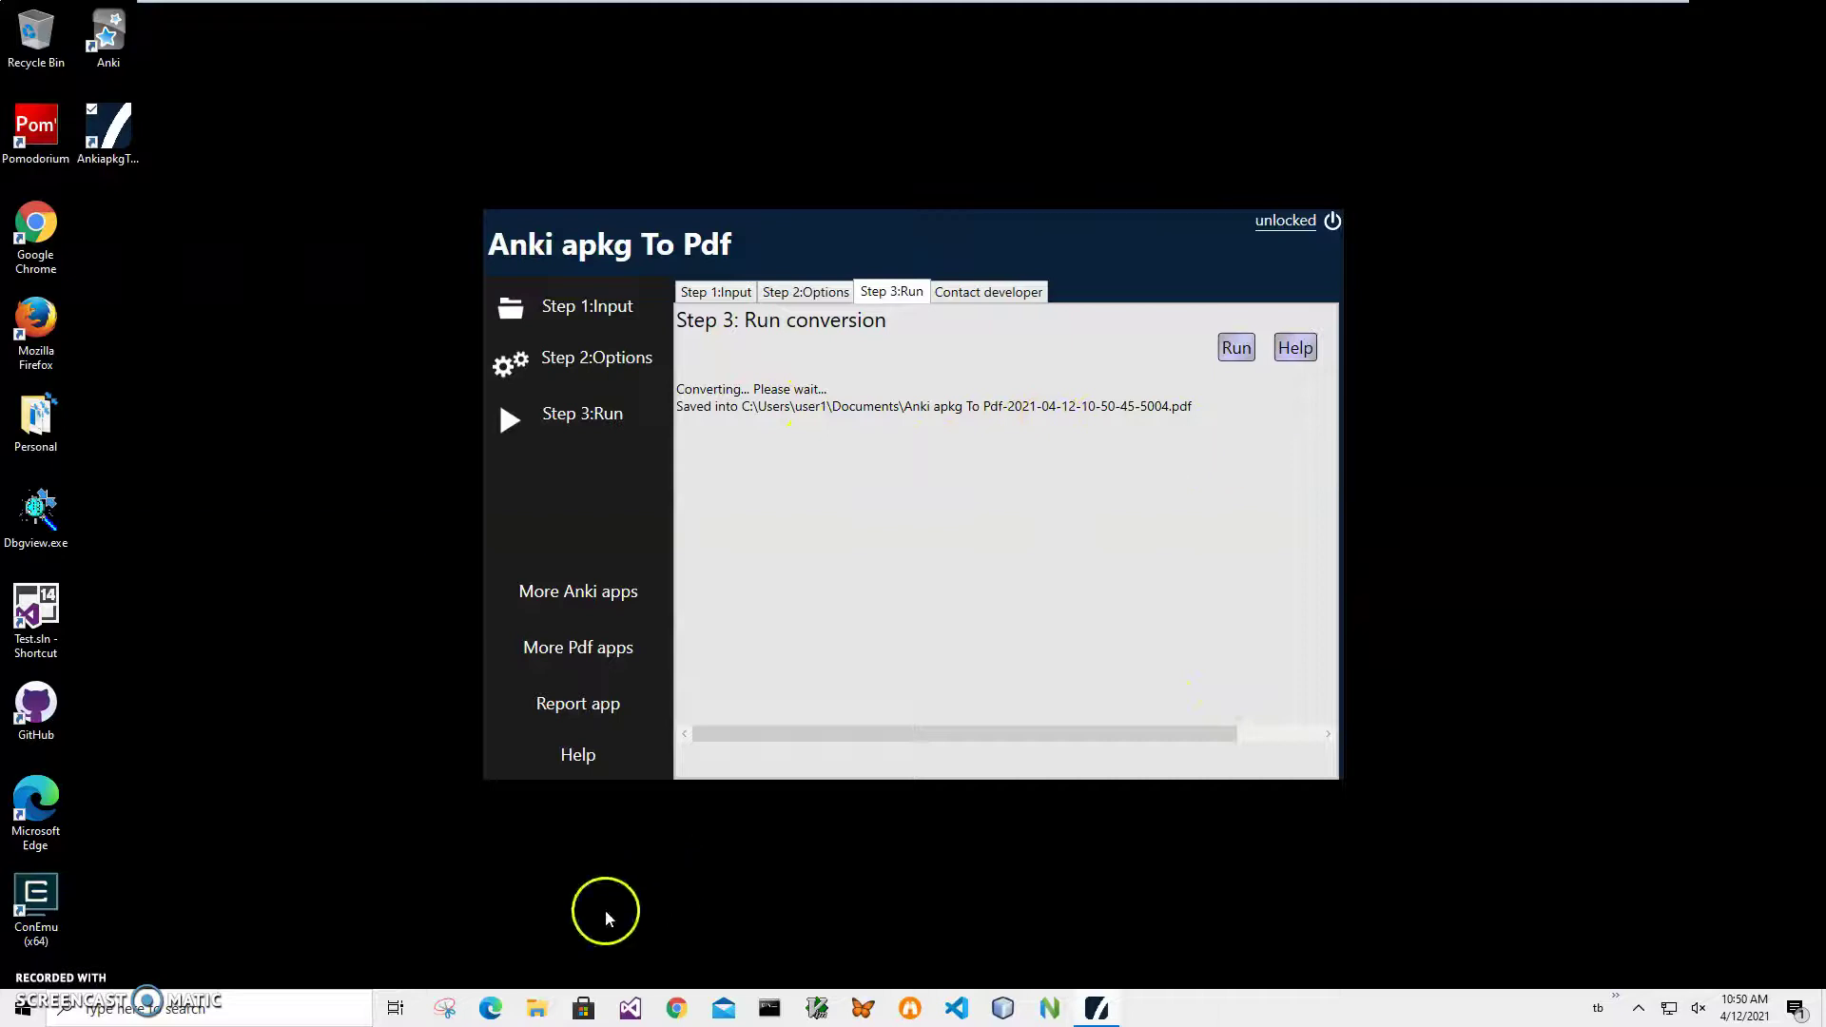
pyautogui.click(538, 1008)
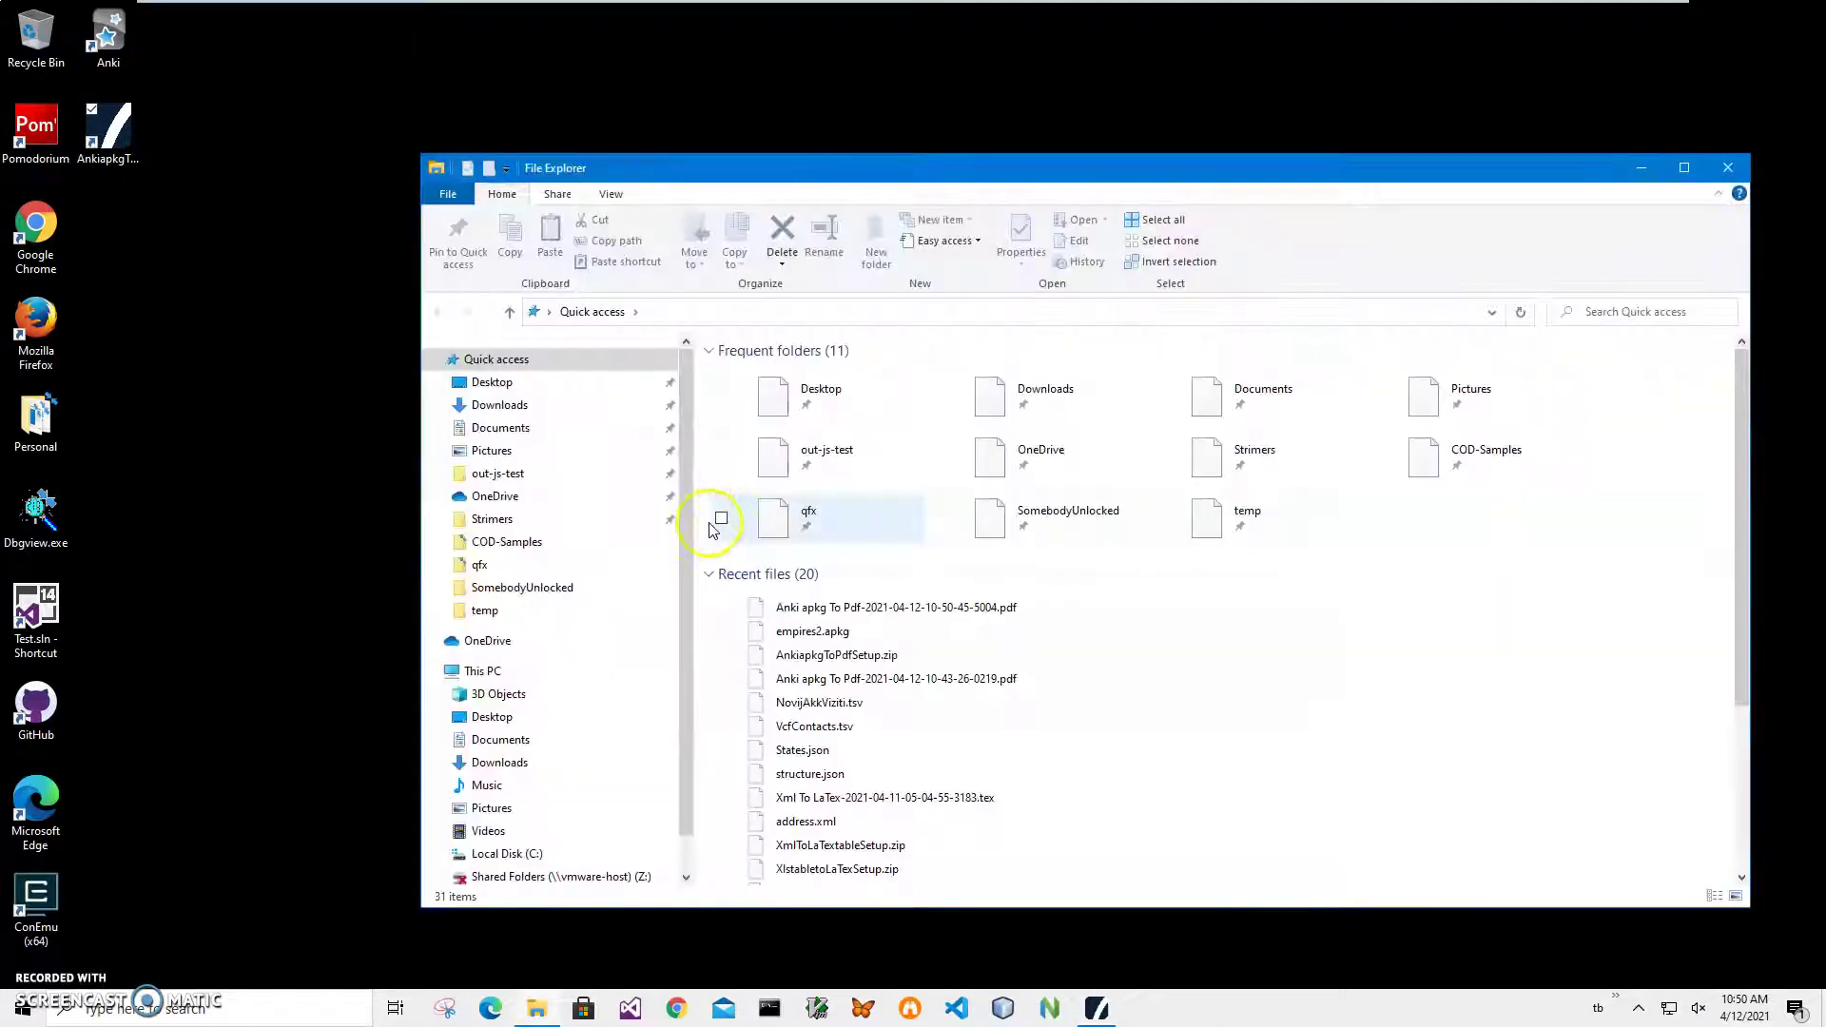
pyautogui.click(884, 611)
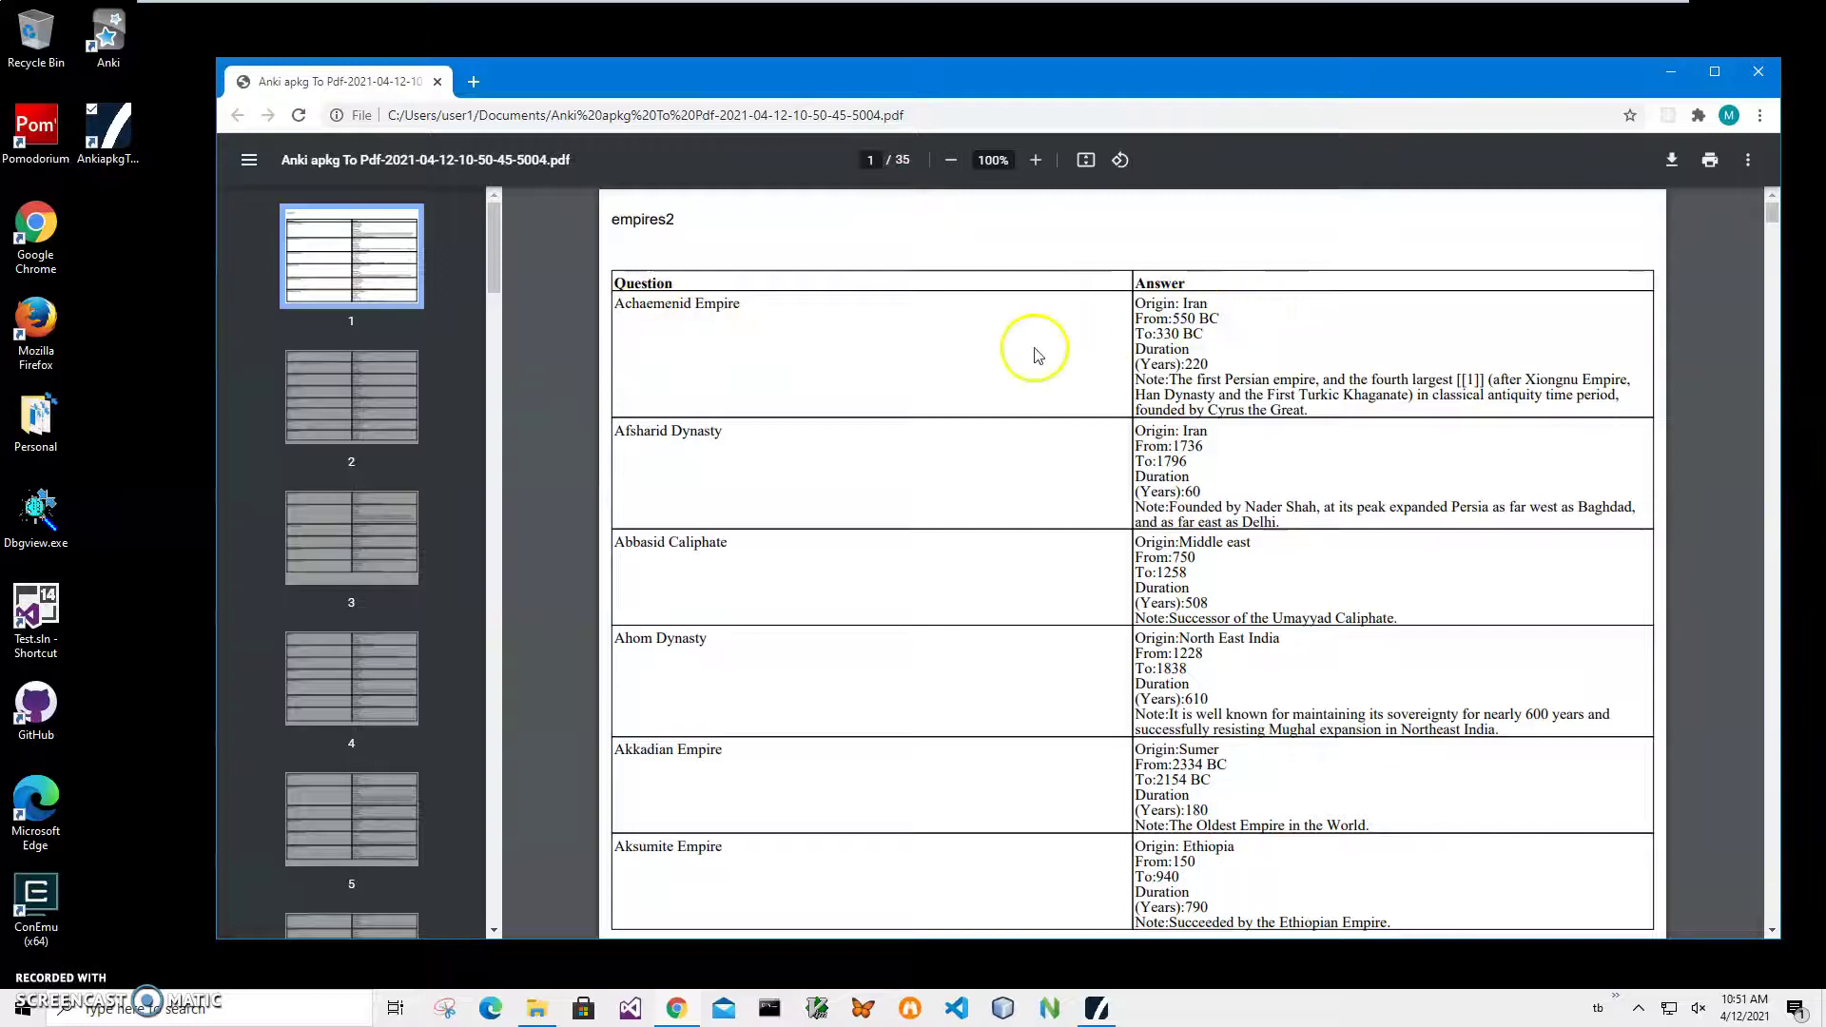
pyautogui.scroll(-3, 984, 423)
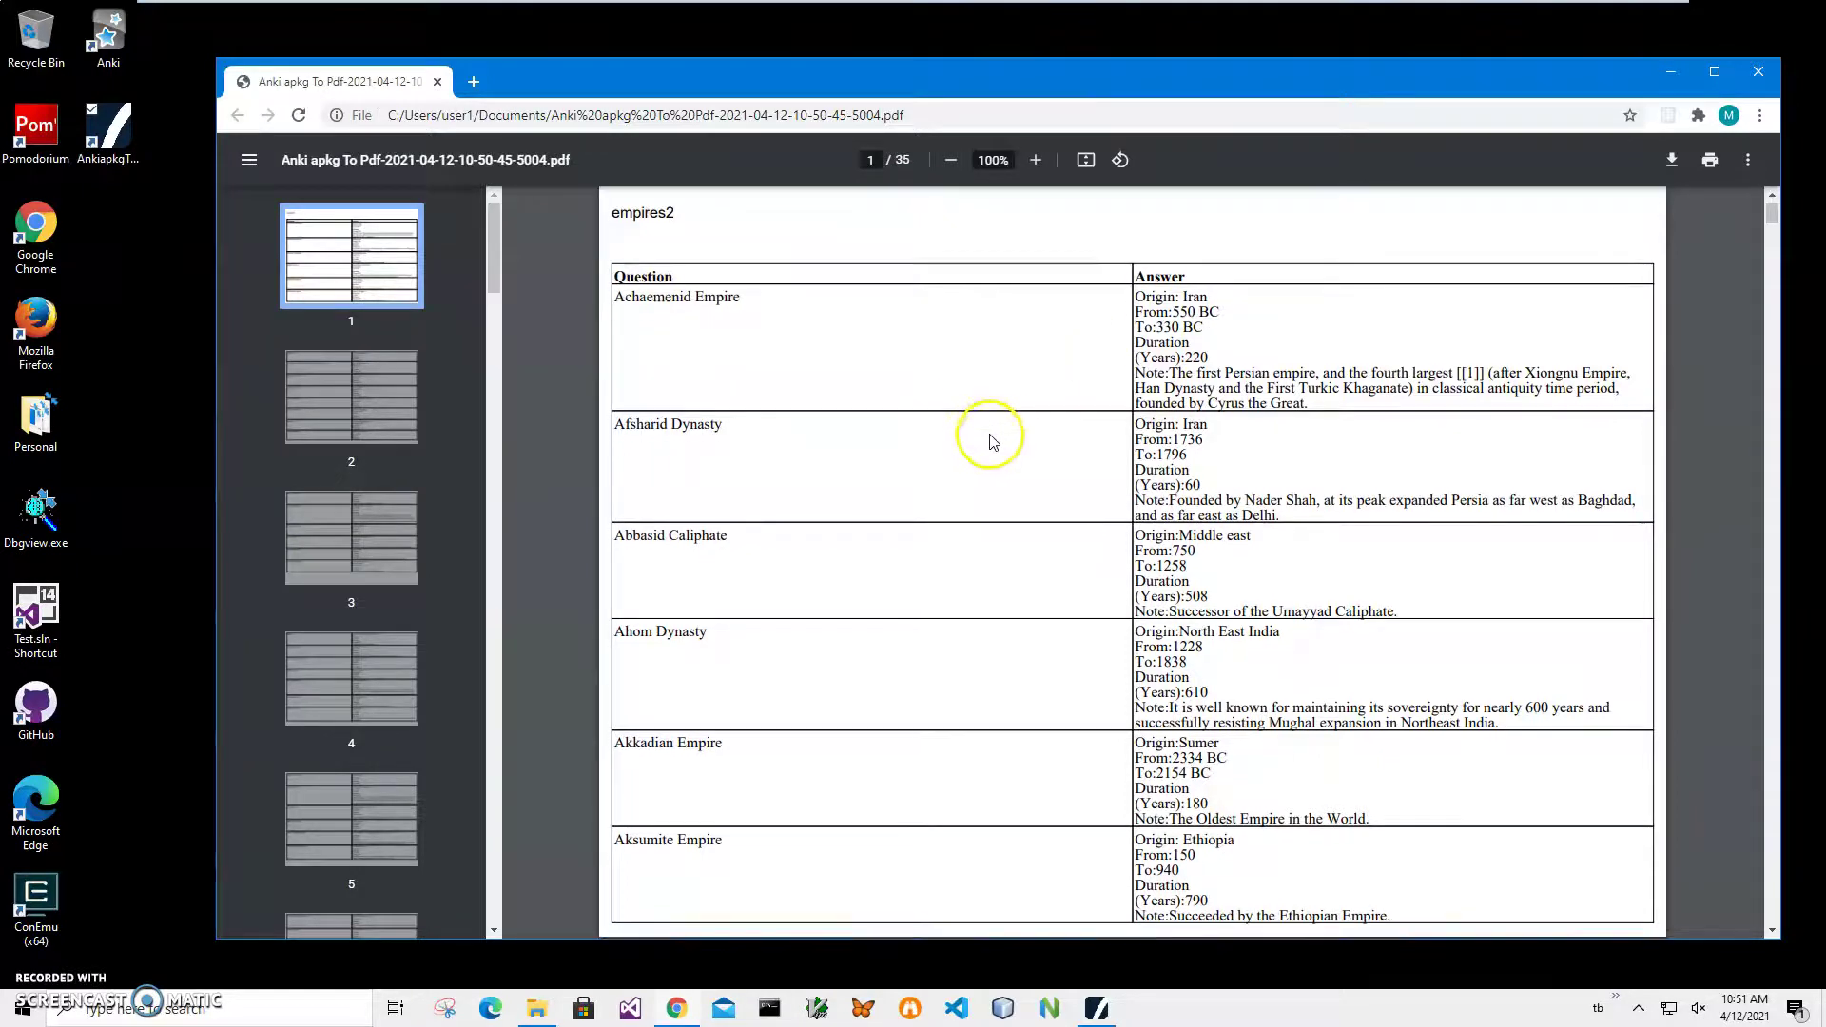
pyautogui.scroll(-12, 989, 459)
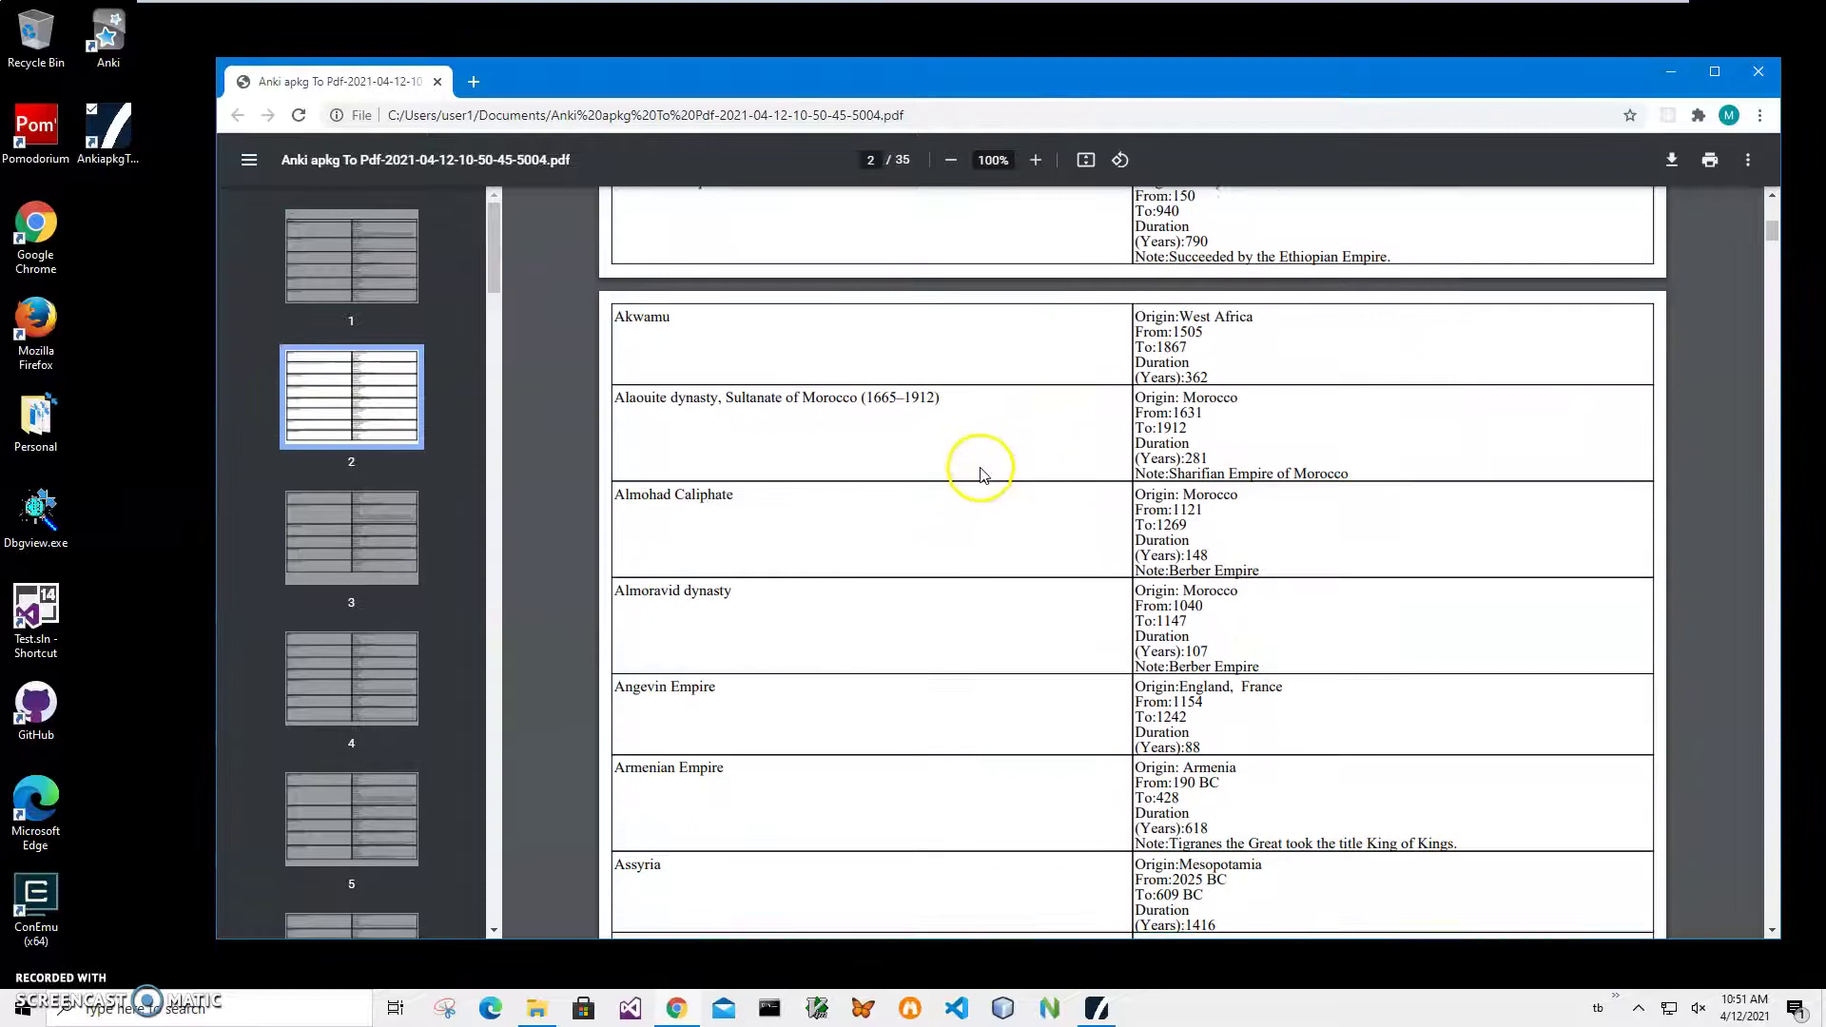
pyautogui.scroll(-4, 984, 475)
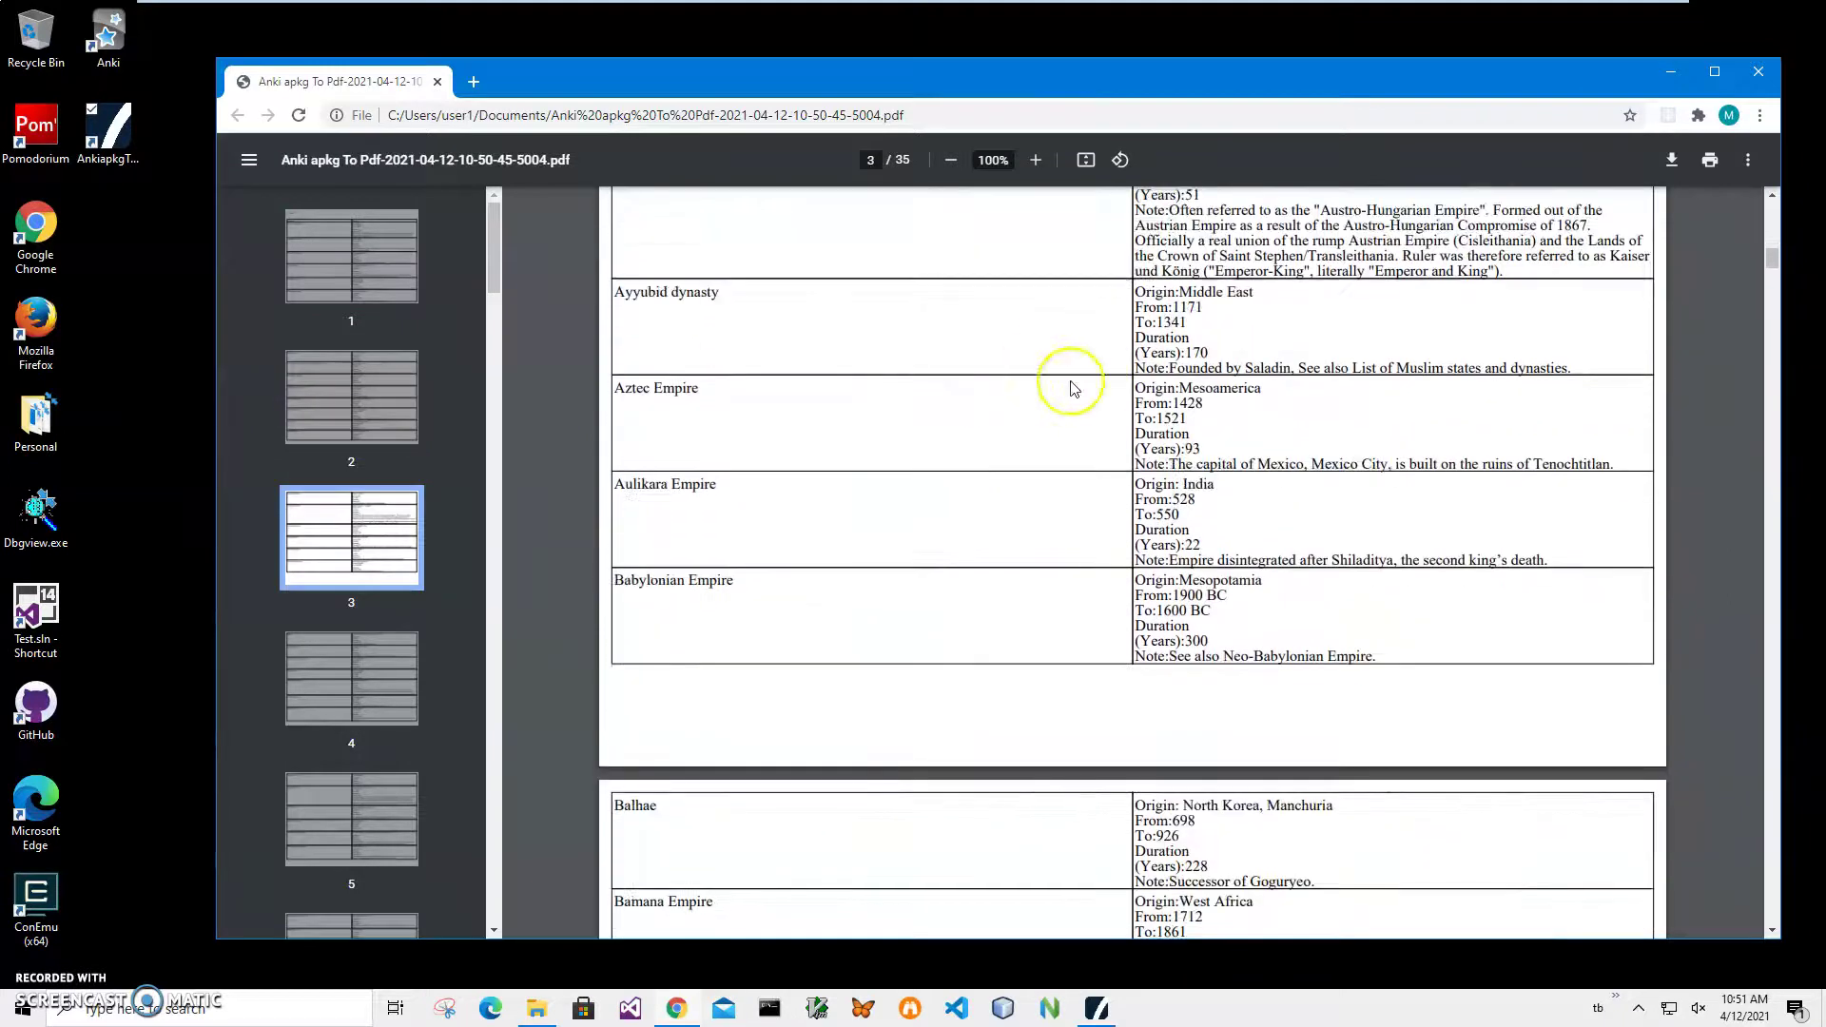
pyautogui.scroll(-12, 1070, 614)
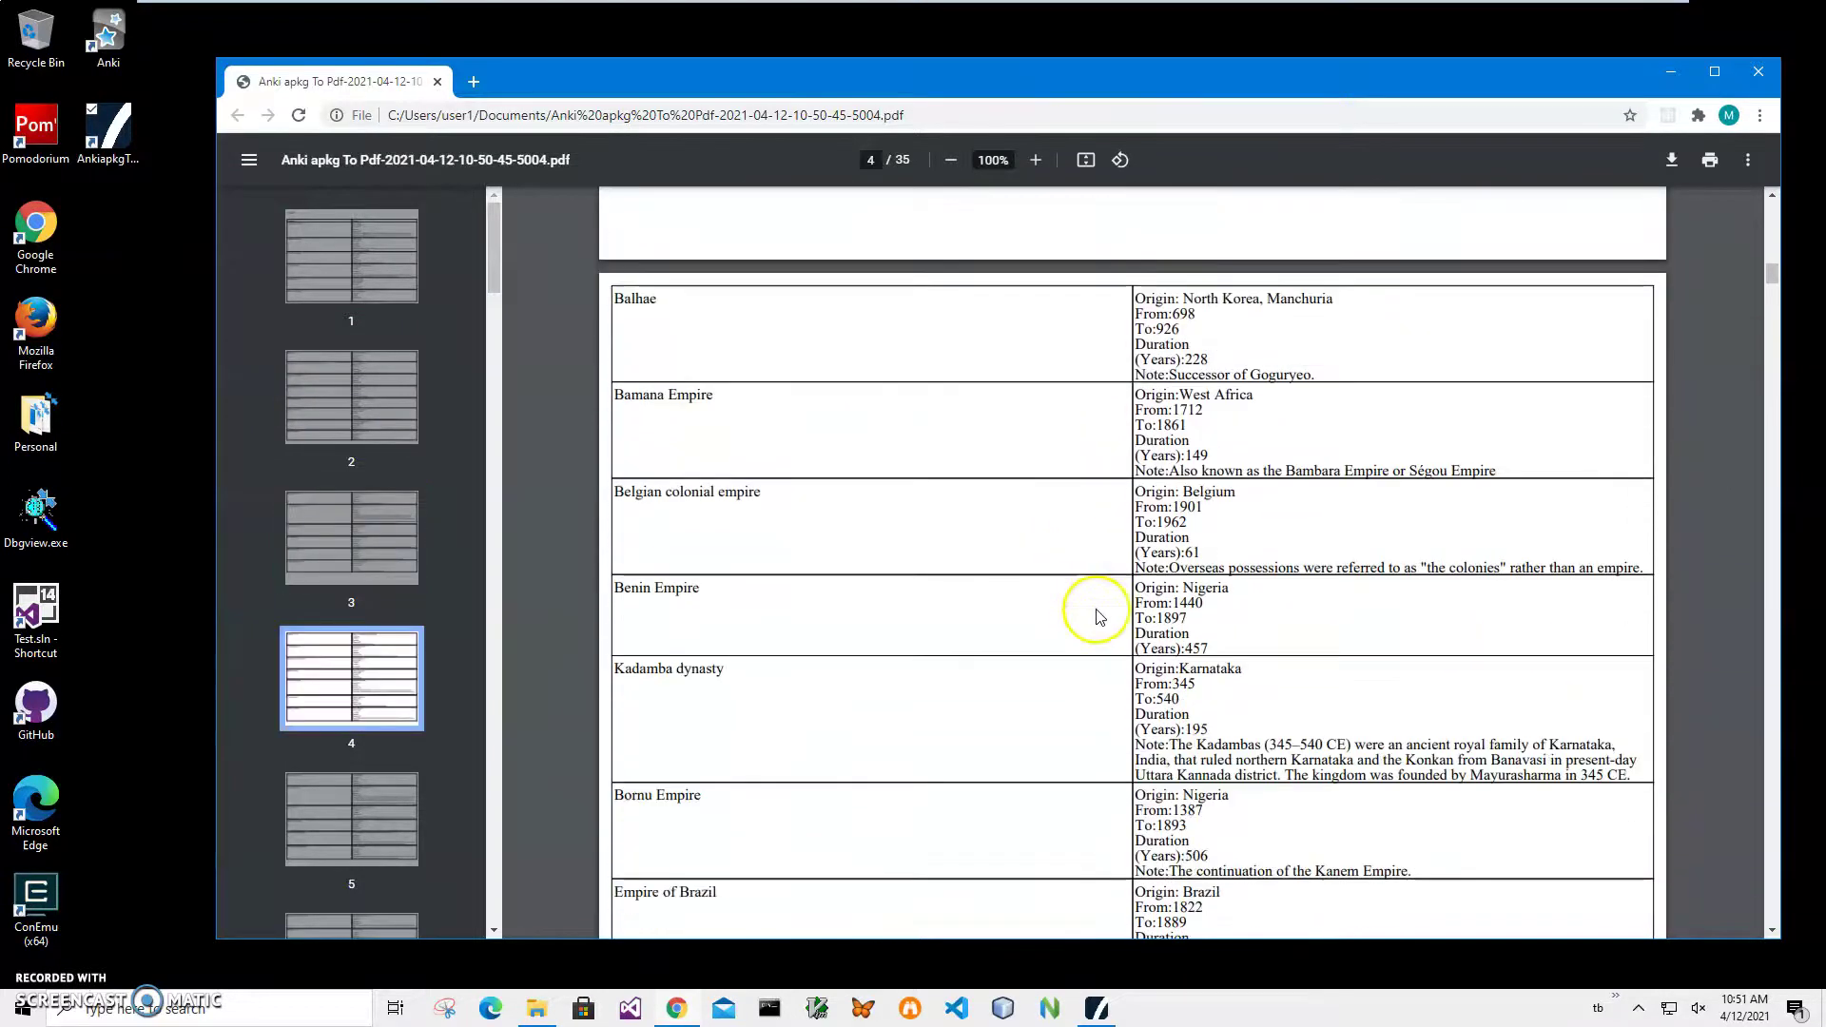
pyautogui.scroll(-6, 1091, 607)
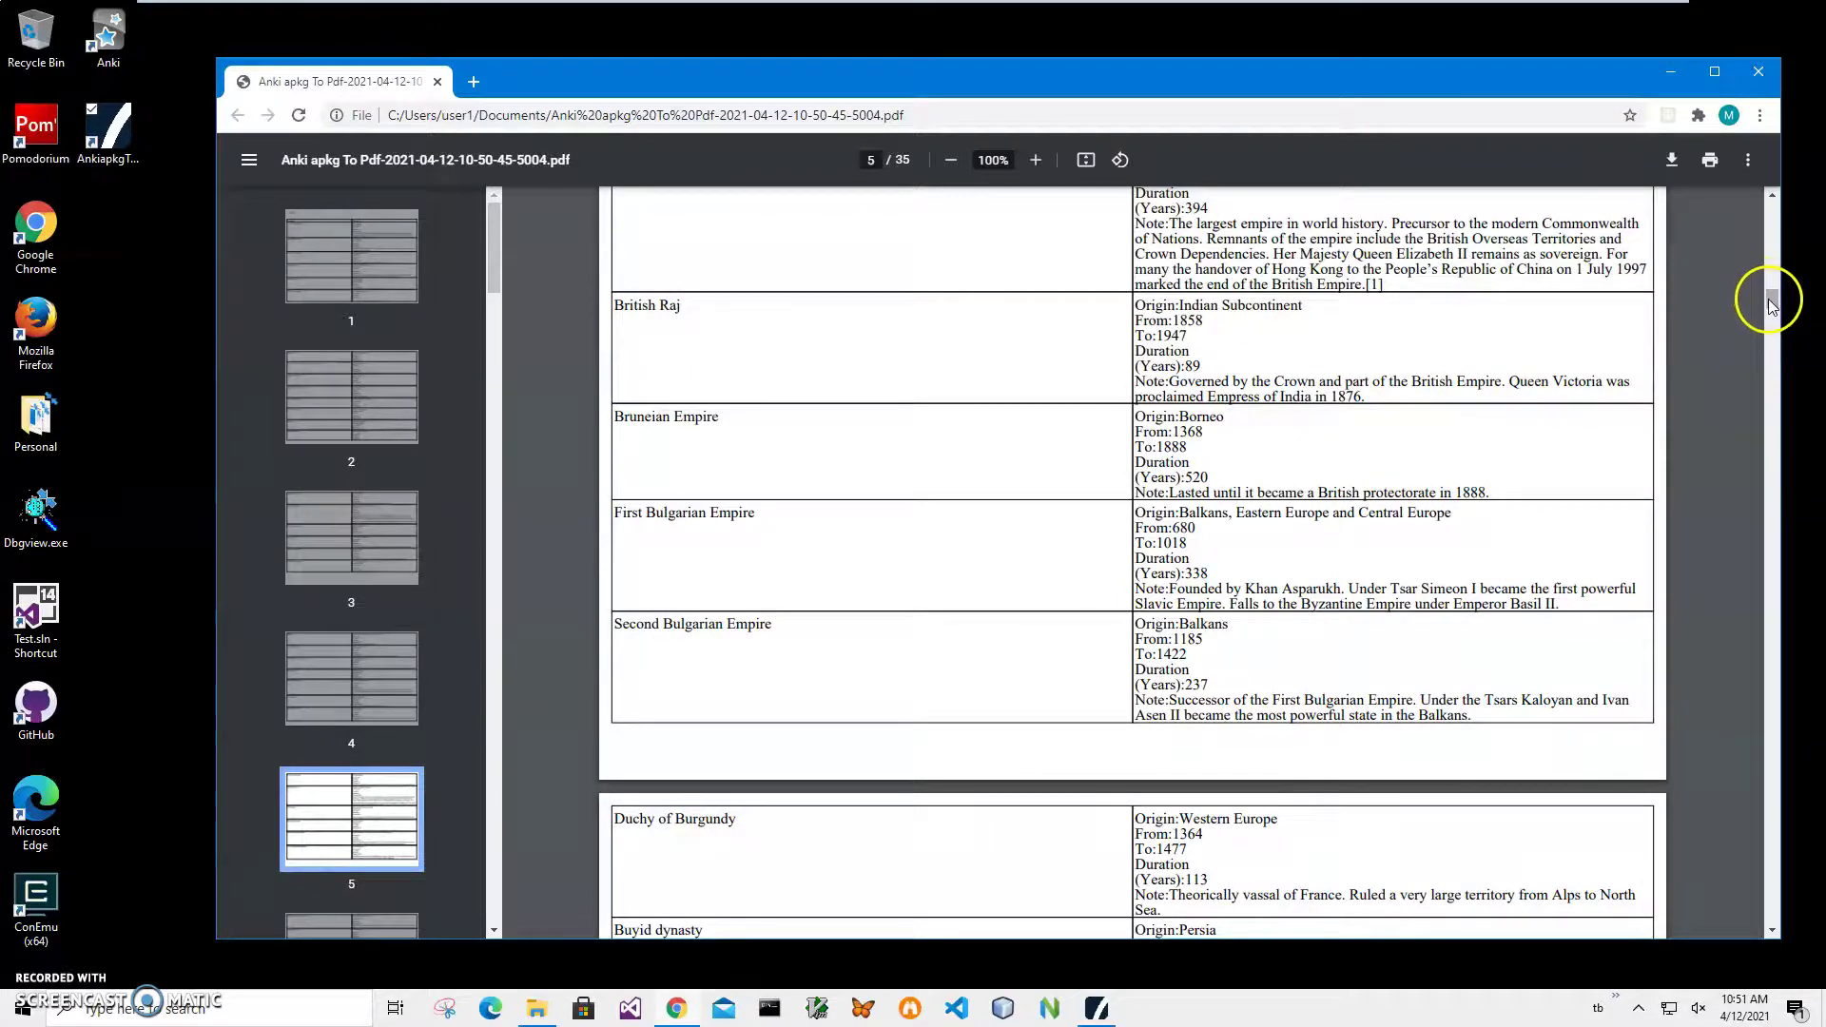
pyautogui.moveTo(1770, 304); pyautogui.dragTo(1774, 152)
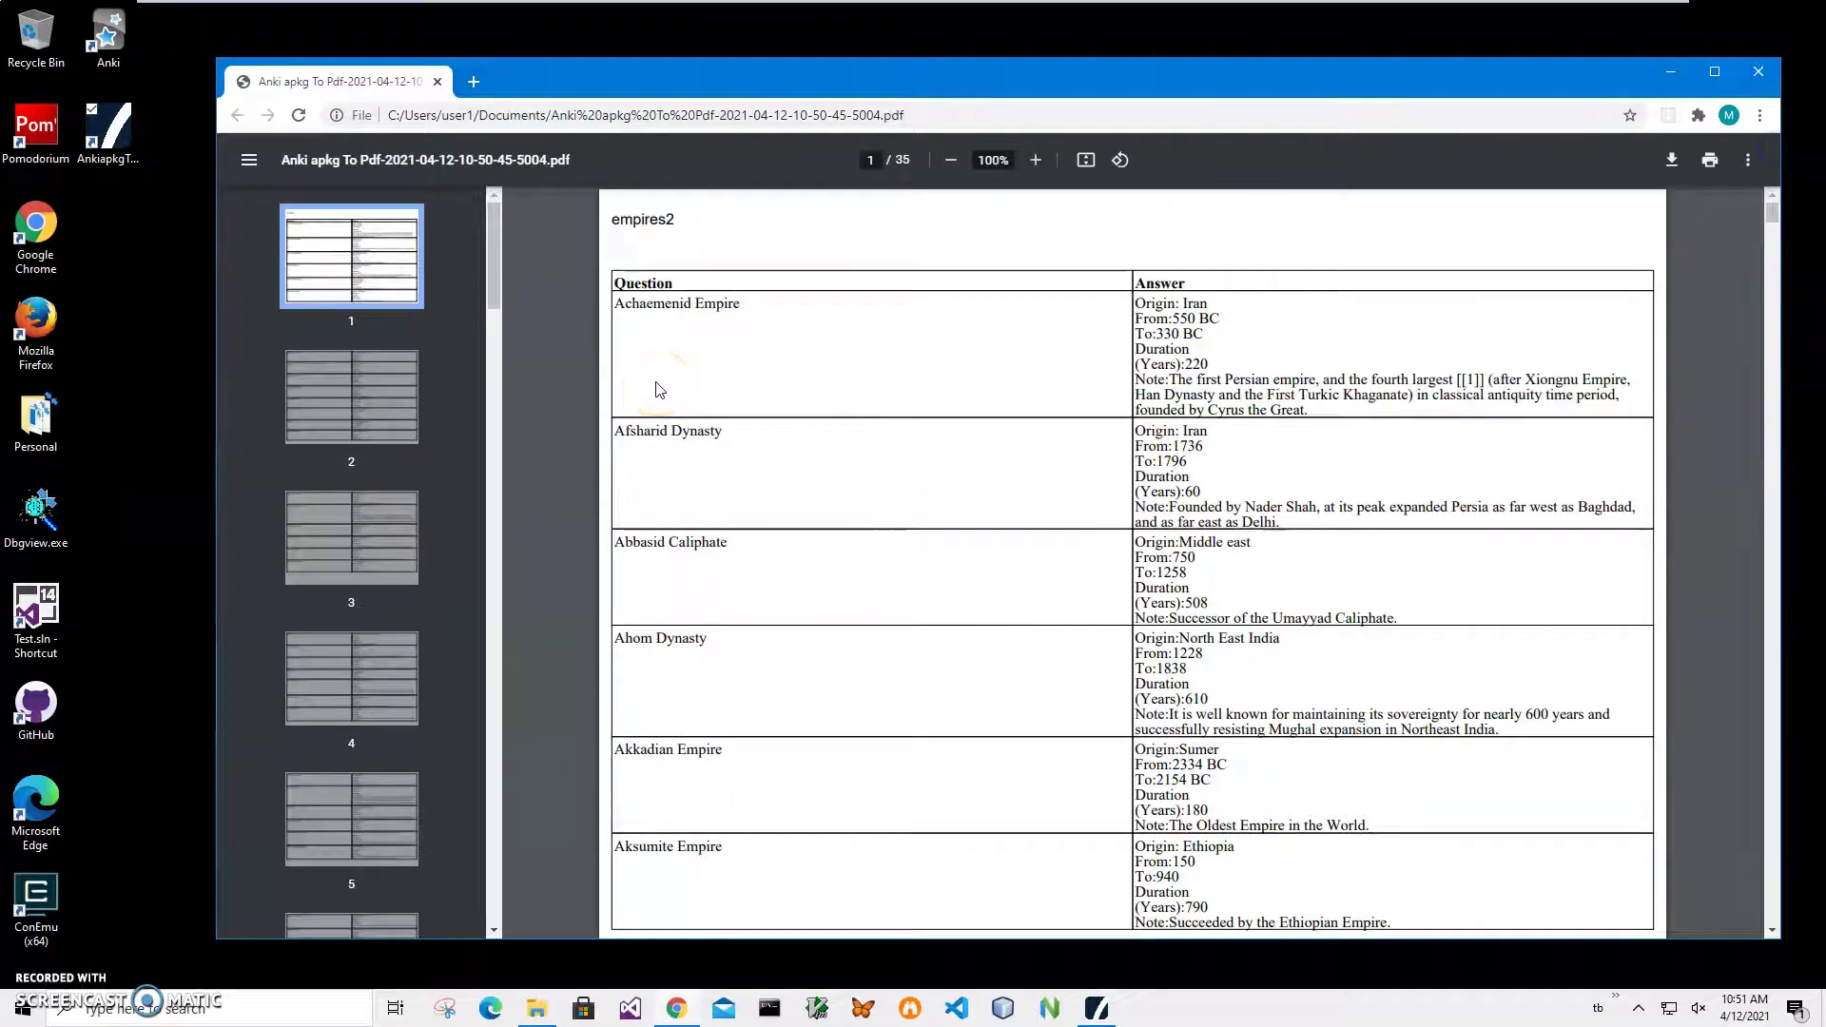